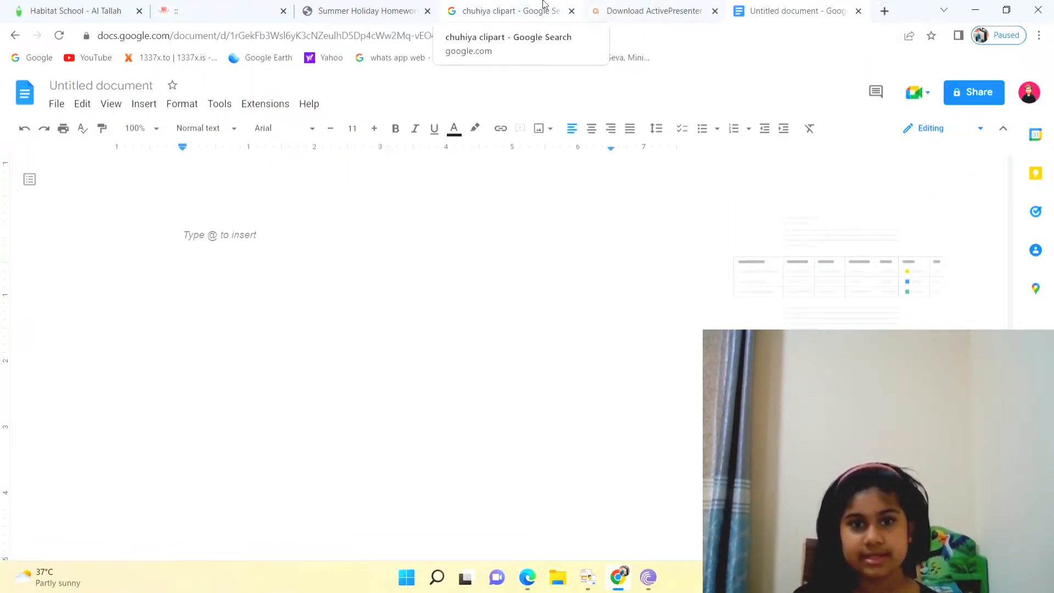
- Copy the grey cartoon mouse from the chuhiya clipart image results and paste it into the blank Google Docs document
{"action": "left_click", "coordinate": [544, 4]}
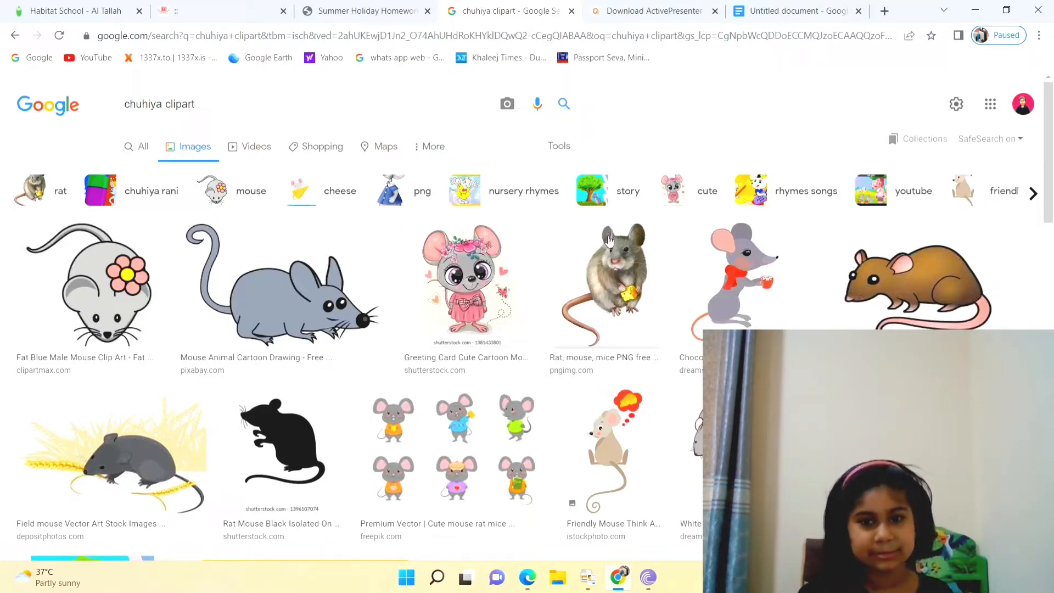
{"action": "left_click", "coordinate": [294, 305]}
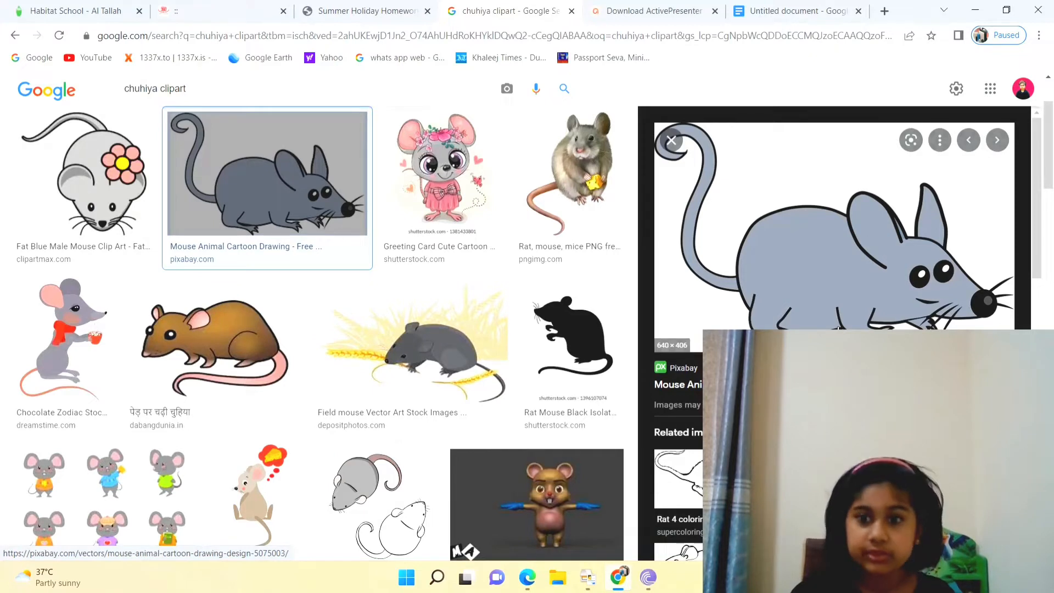
{"action": "right_click", "coordinate": [838, 328]}
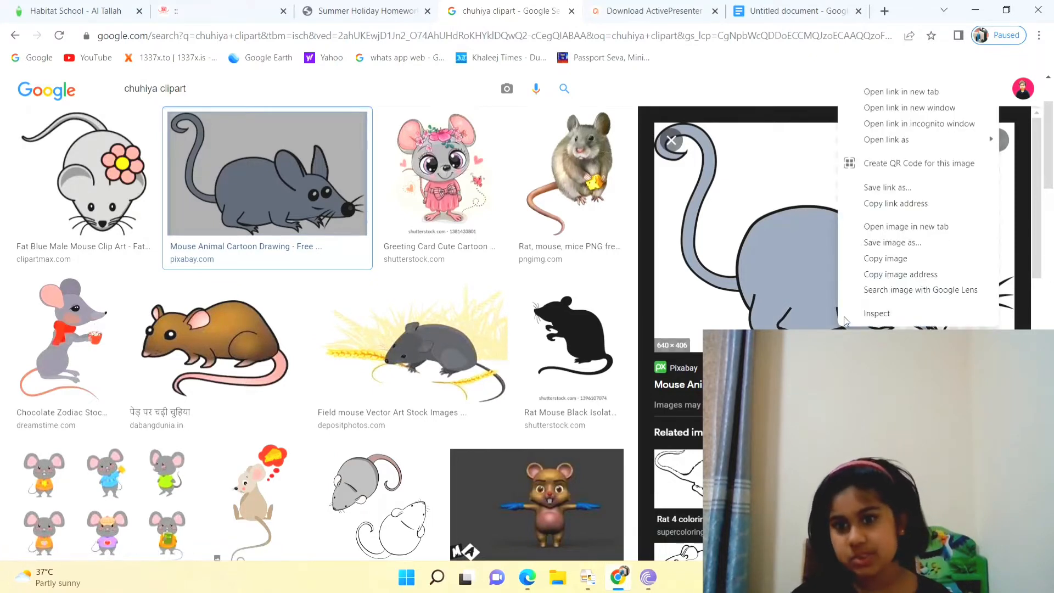
{"action": "left_click", "coordinate": [896, 263]}
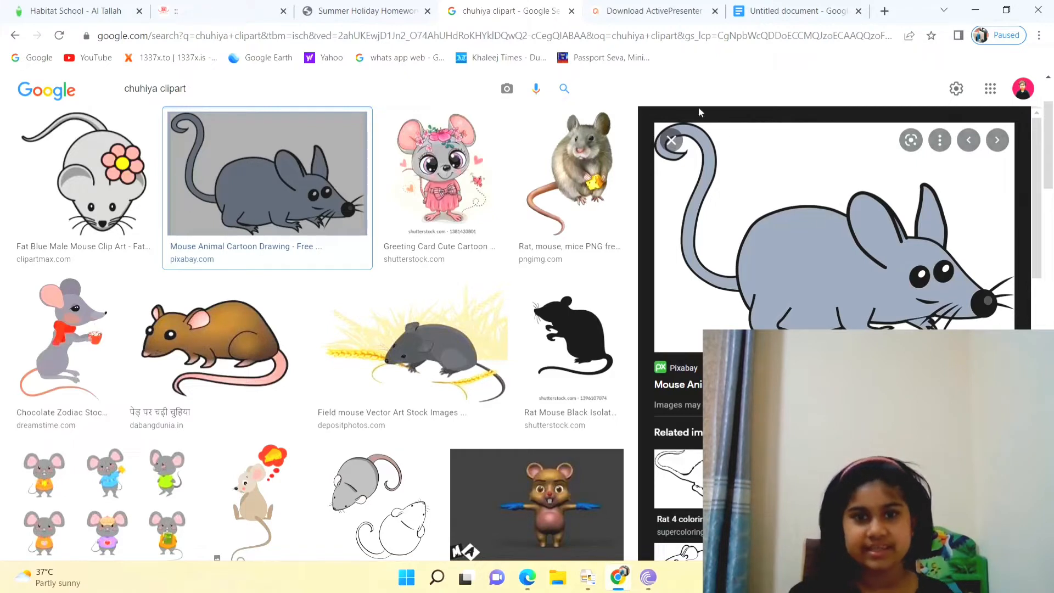
{"action": "left_click", "coordinate": [761, 5]}
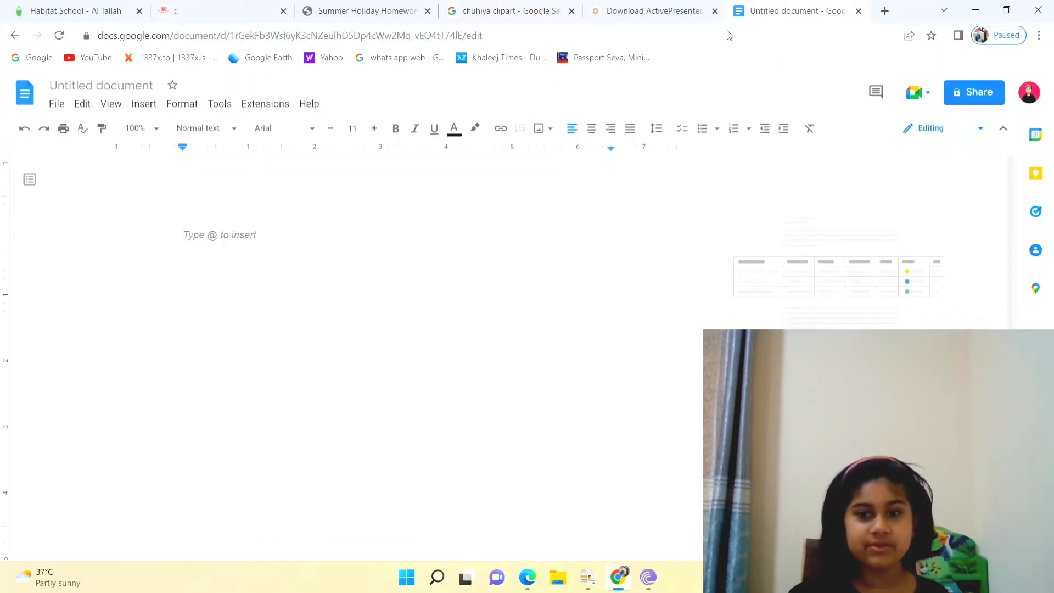
{"action": "right_click", "coordinate": [257, 235]}
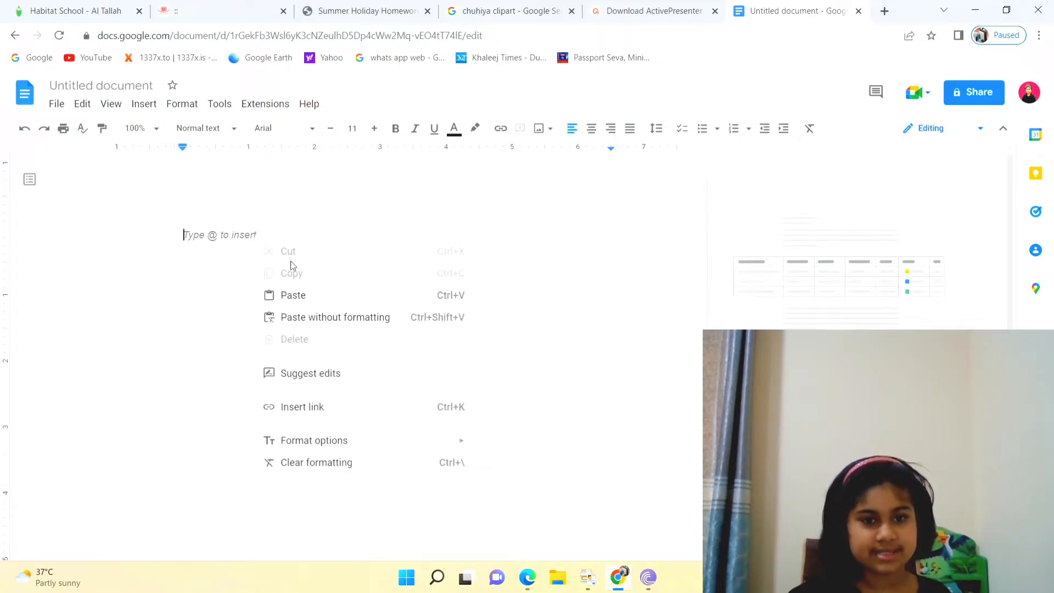
{"action": "left_click", "coordinate": [288, 296]}
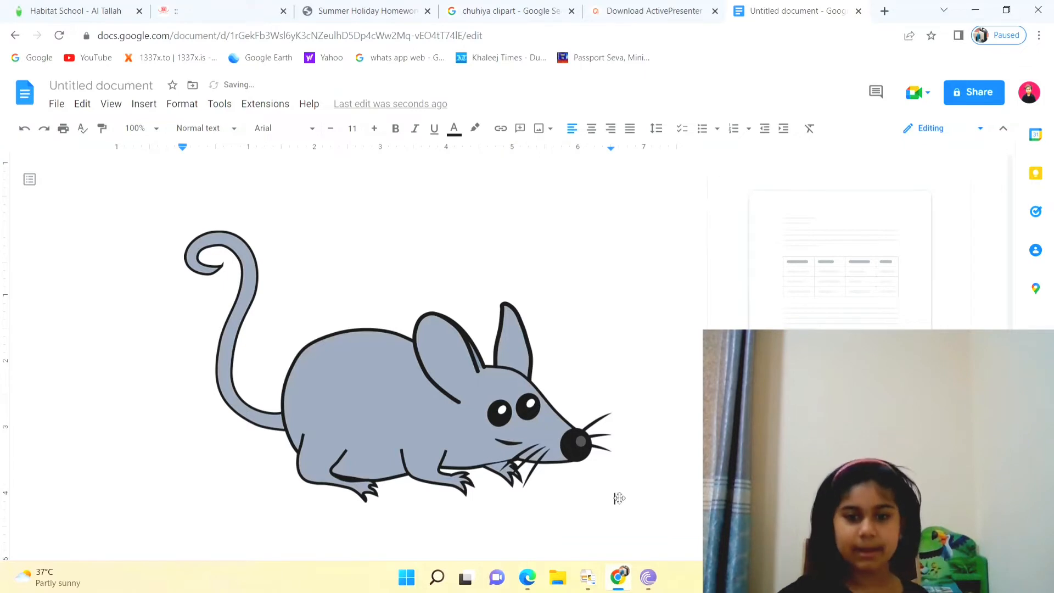
- Shrink the mouse image proportionally and set its text wrapping to Wrap text
{"action": "left_click", "coordinate": [399, 434]}
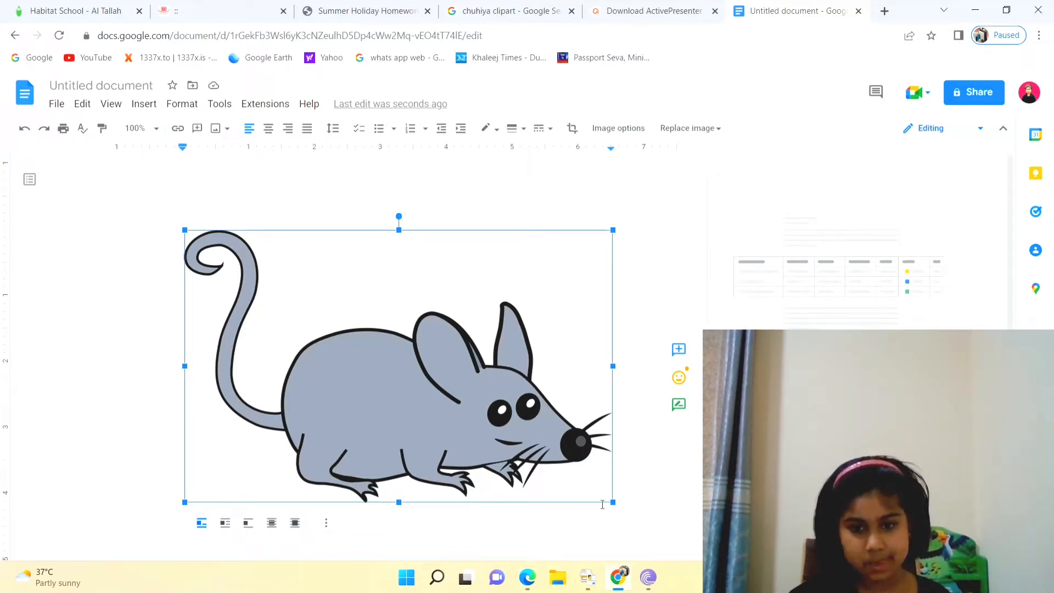
{"action": "left_click_drag", "start_coordinate": [613, 500], "coordinate": [492, 450]}
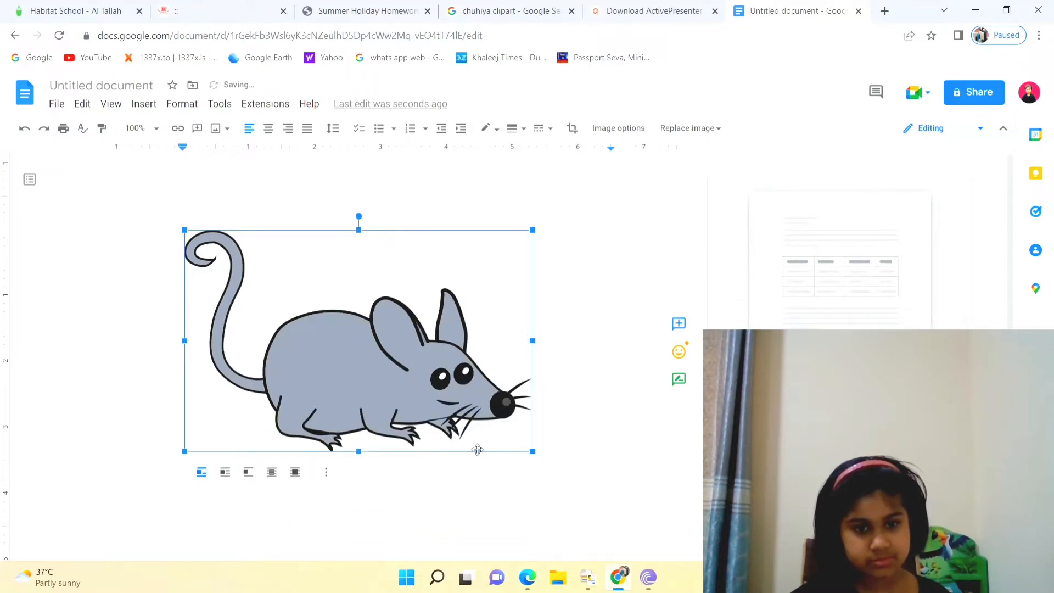
{"action": "left_click", "coordinate": [225, 473]}
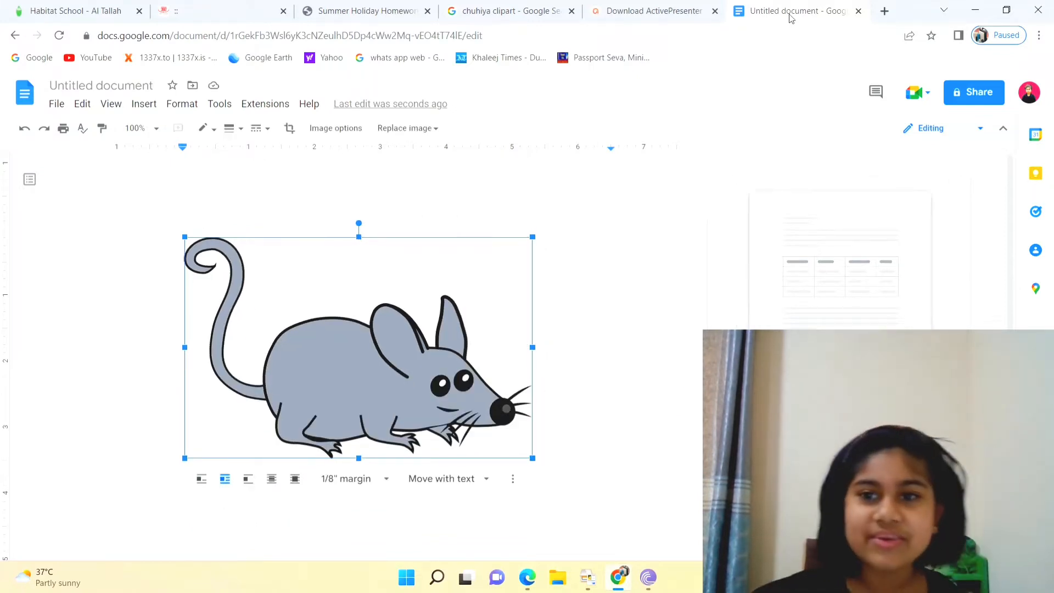
- Return to Google Images and search for tiger clipart
{"action": "left_click", "coordinate": [556, 12]}
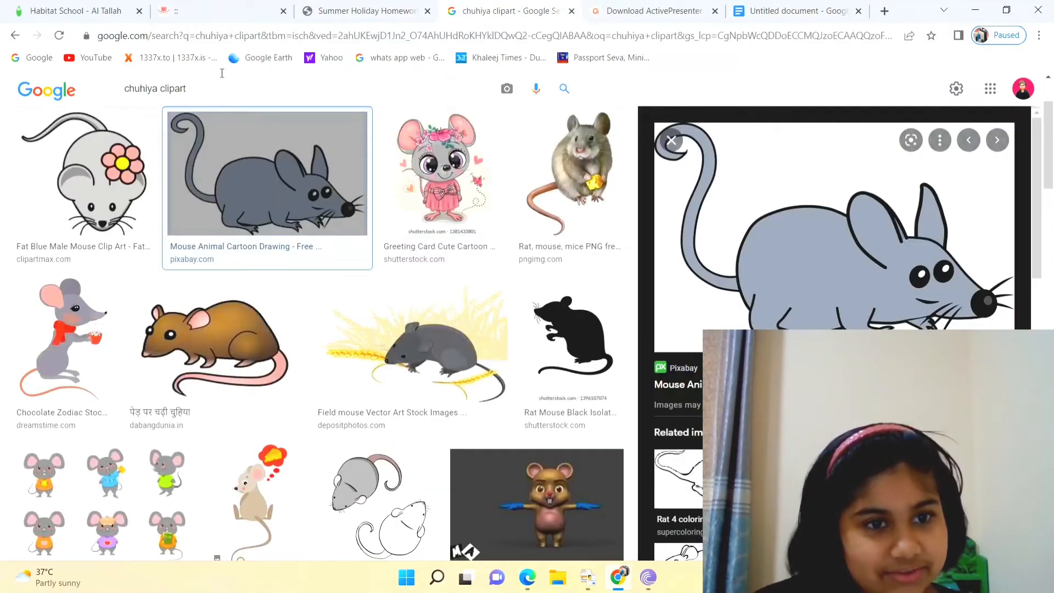
{"action": "left_click", "coordinate": [157, 88]}
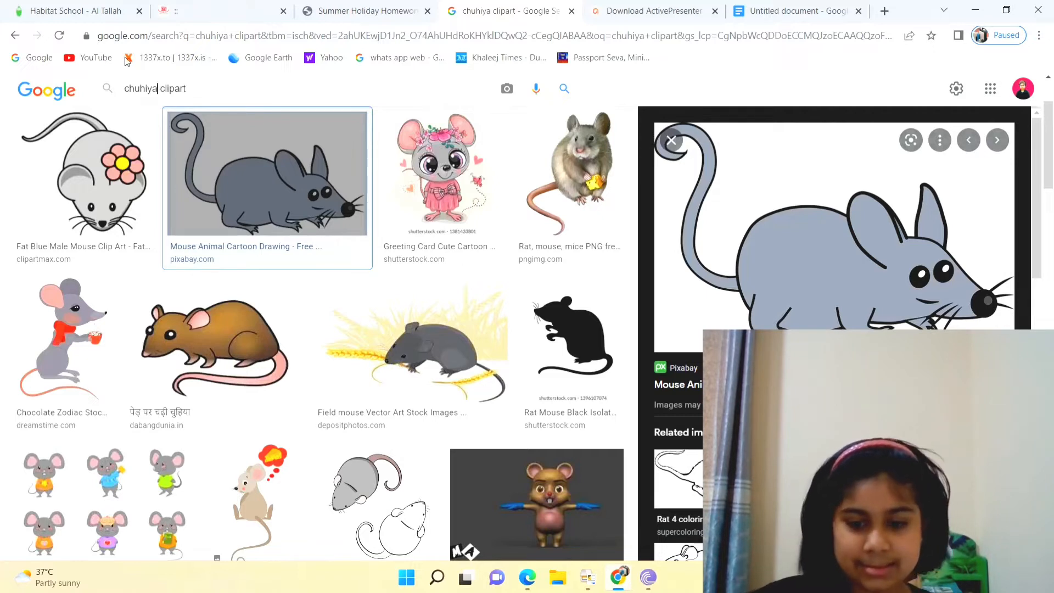
{"action": "key", "text": "BackSpace"}
{"action": "key", "text": "BackSpace"}
{"action": "key", "text": "BackSpace"}
{"action": "key", "text": "BackSpace"}
{"action": "key", "text": "BackSpace"}
{"action": "key", "text": "BackSpace"}
{"action": "key", "text": "BackSpace"}
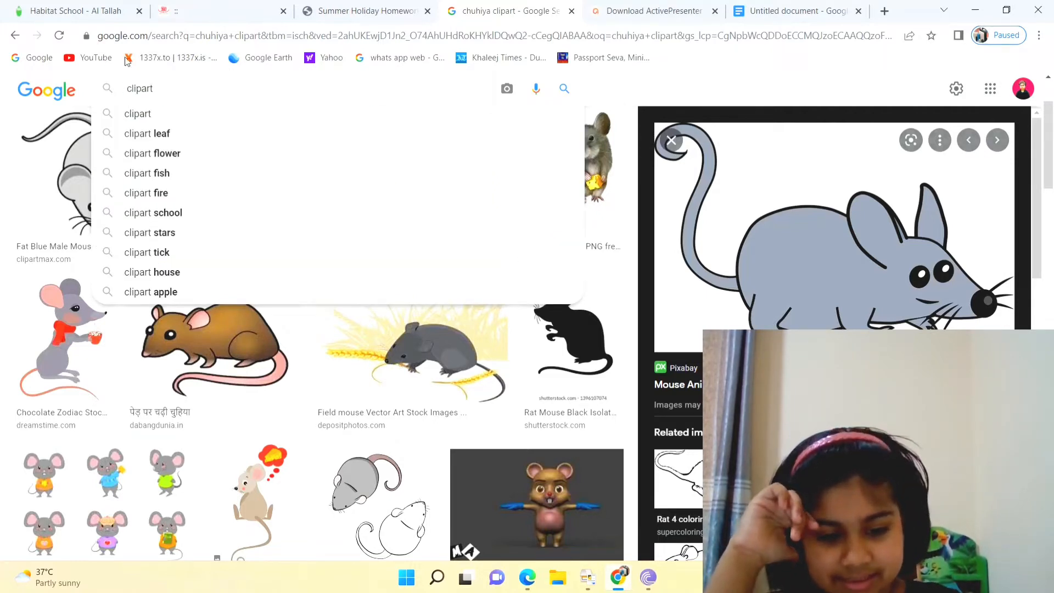
{"action": "type", "text": "ti "}
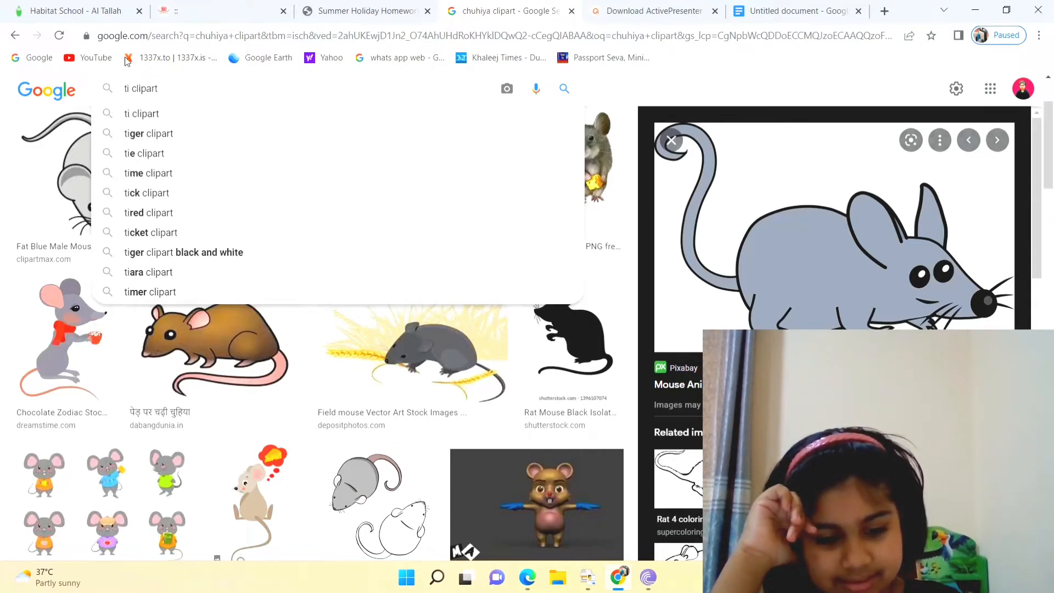
{"action": "type", "text": "ge"}
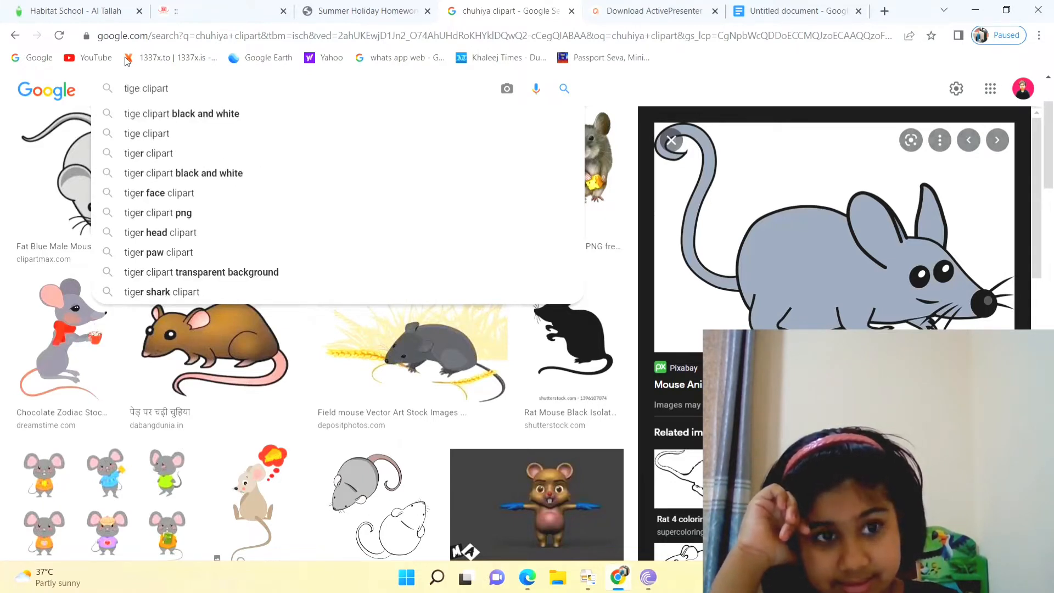
{"action": "type", "text": "r"}
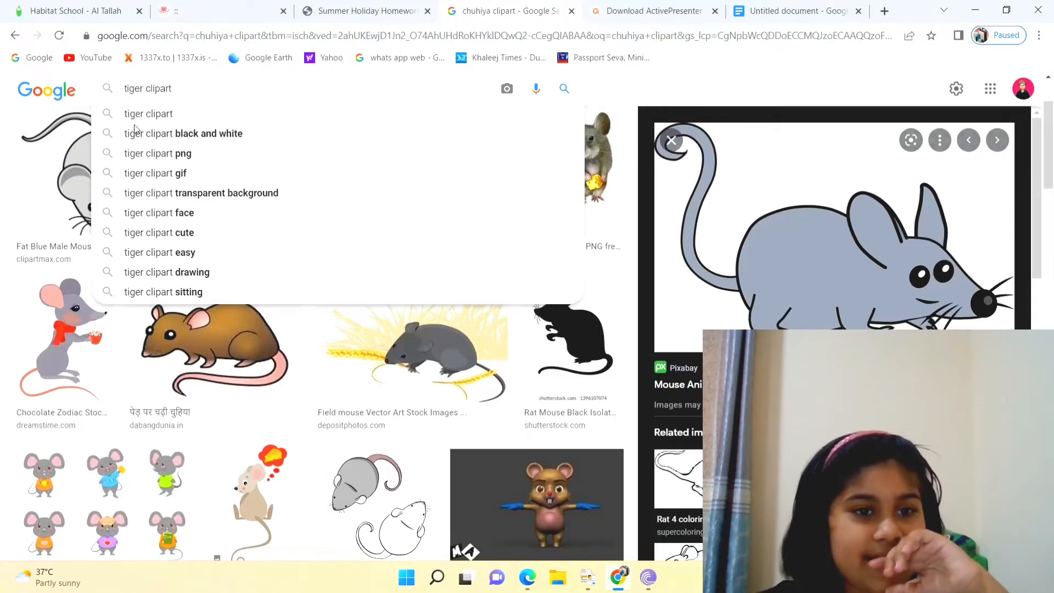
{"action": "left_click", "coordinate": [154, 118]}
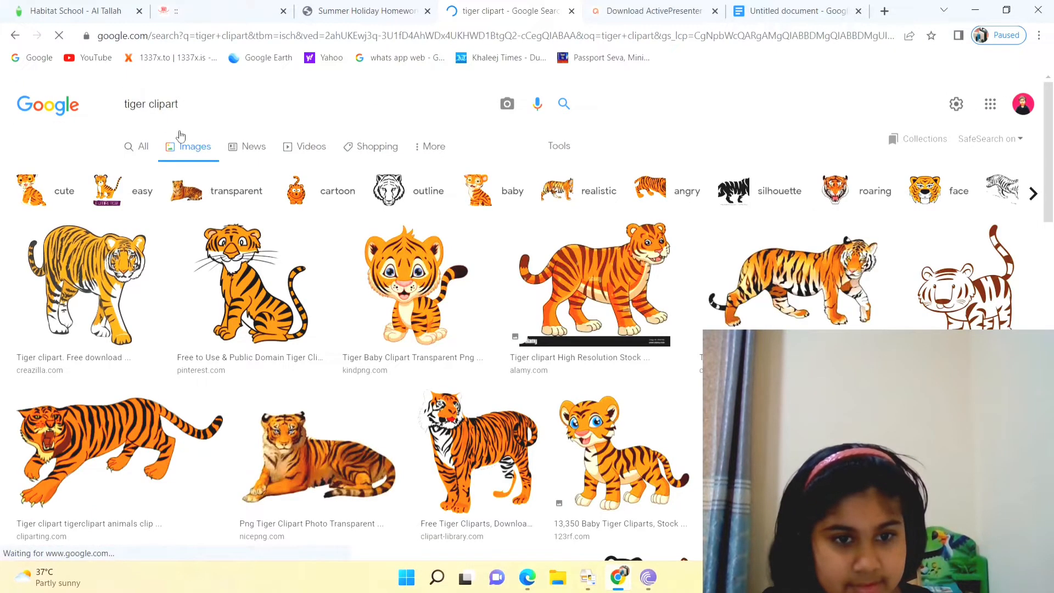
- Copy the sitting cartoon tiger from the image results into the Google Docs document below the mouse and reduce its height
{"action": "left_click", "coordinate": [251, 258]}
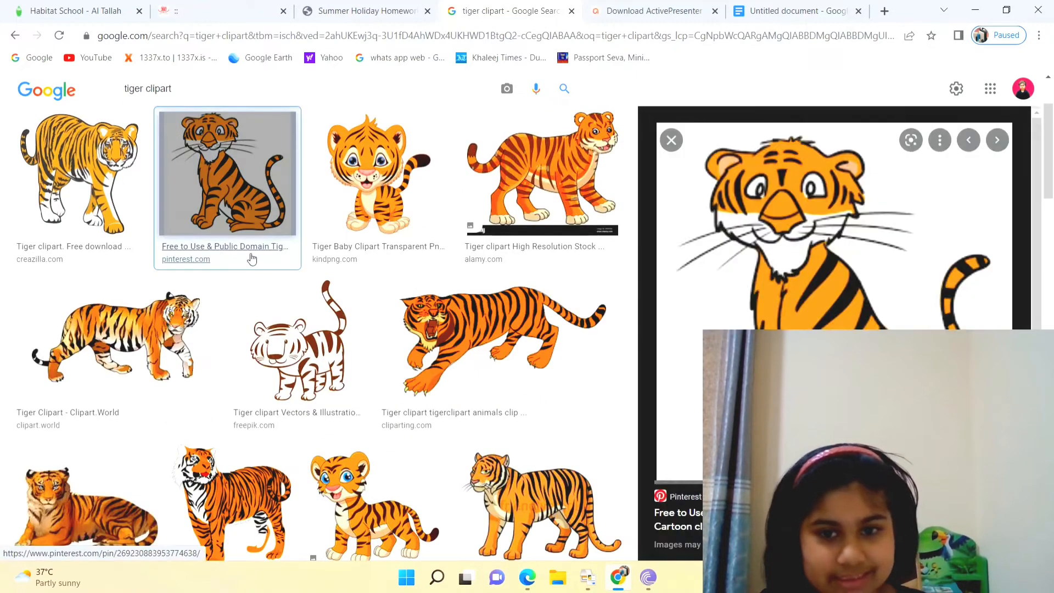
{"action": "right_click", "coordinate": [736, 326]}
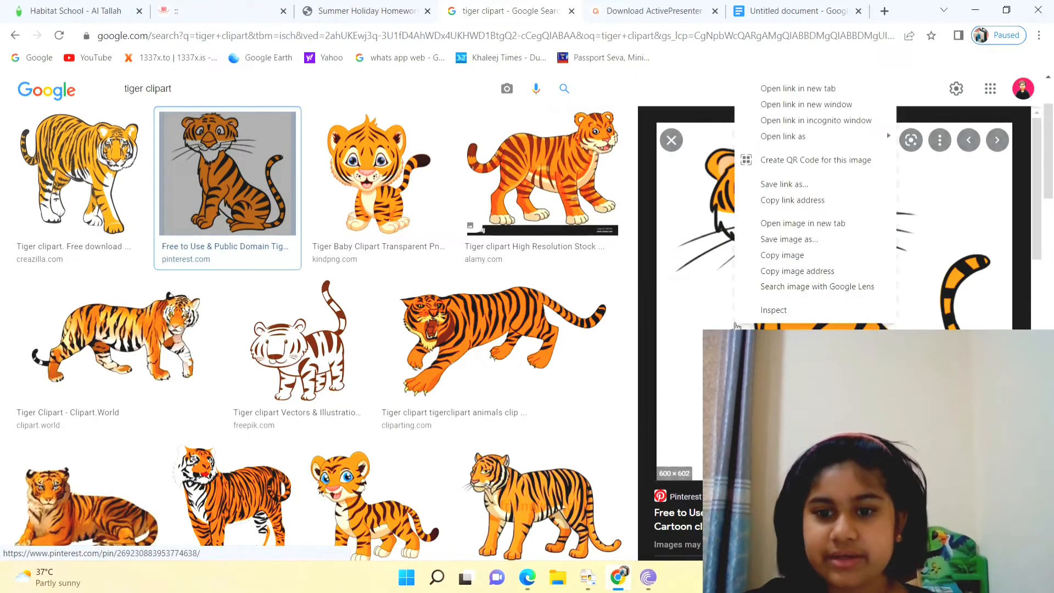
{"action": "left_click", "coordinate": [800, 254]}
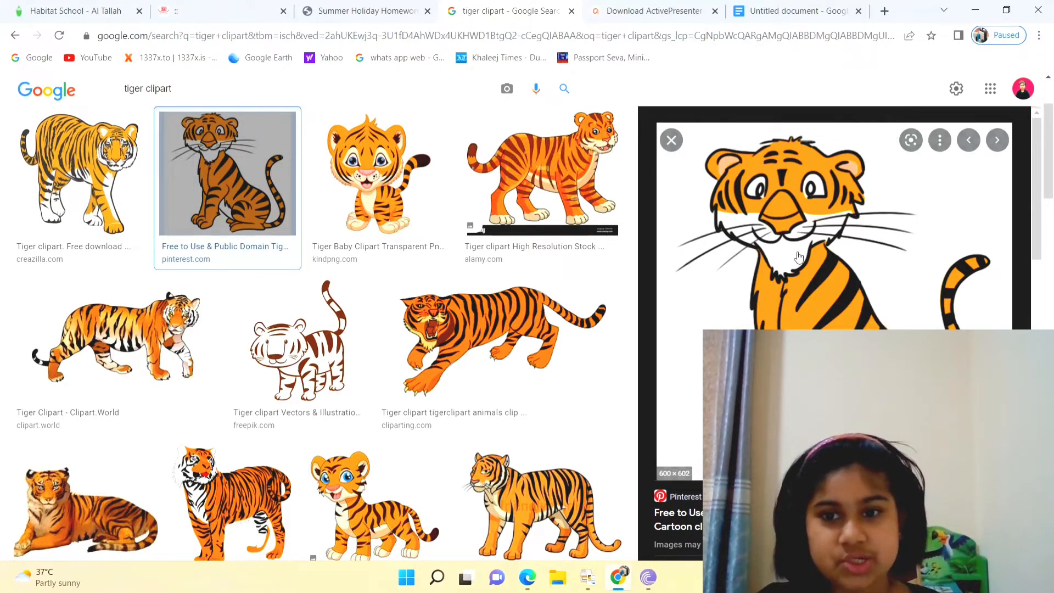
{"action": "left_click", "coordinate": [755, 14]}
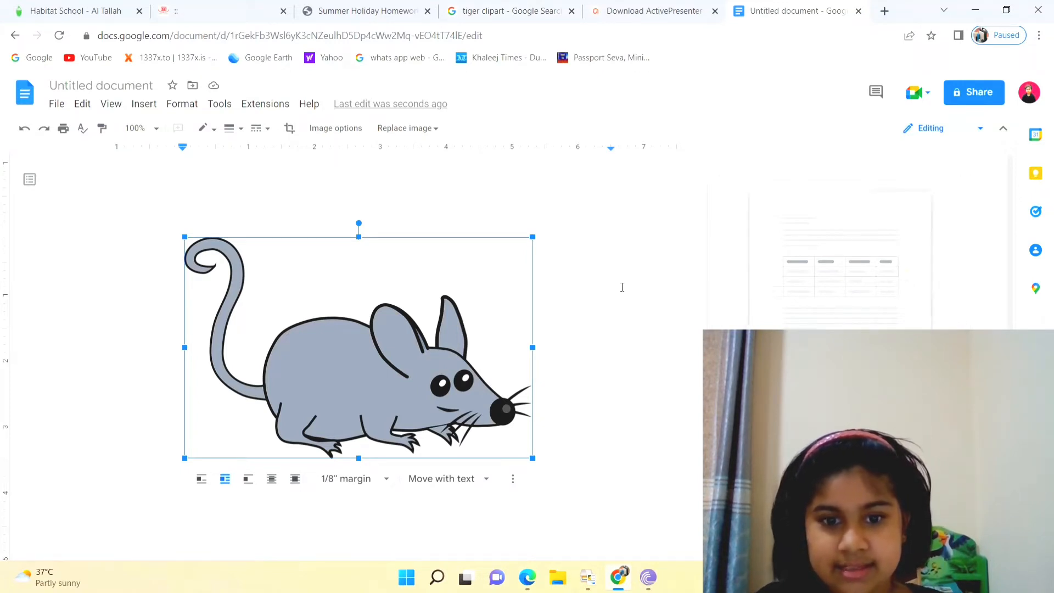
{"action": "right_click", "coordinate": [619, 288]}
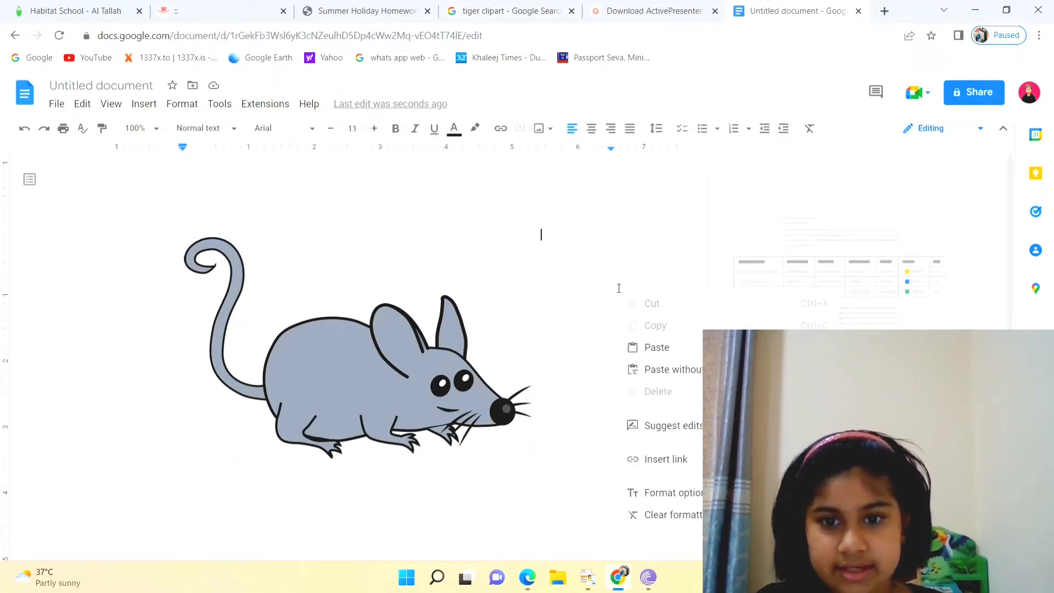
{"action": "left_click", "coordinate": [637, 348]}
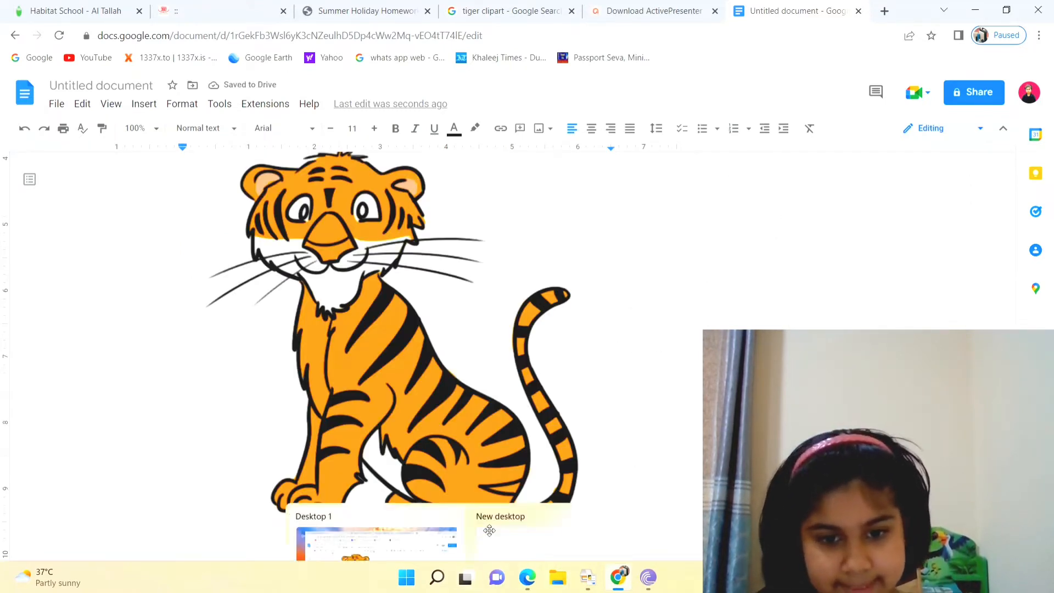
{"action": "left_click", "coordinate": [483, 521]}
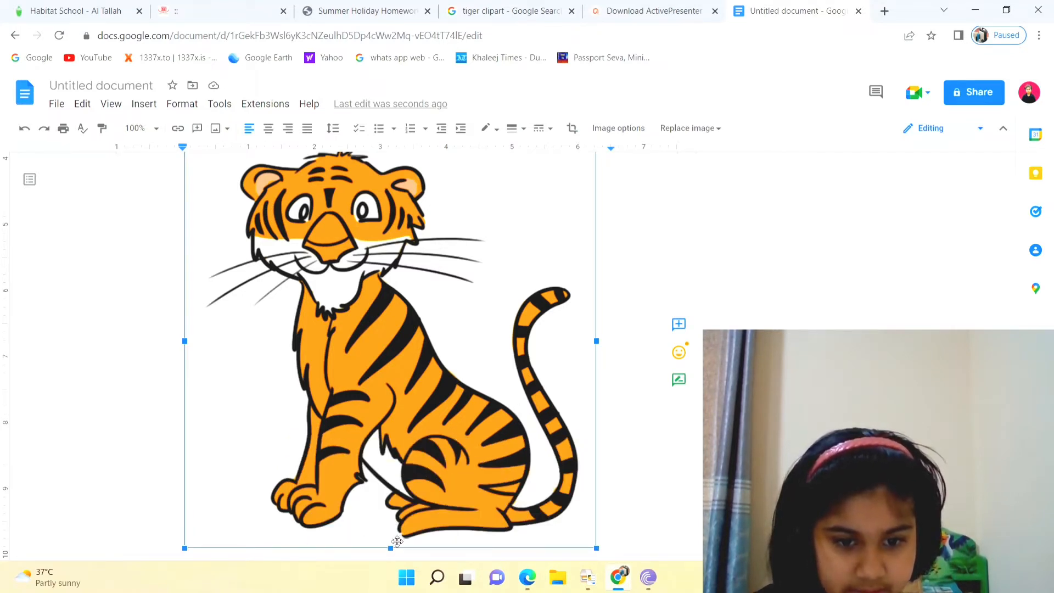
{"action": "left_click_drag", "start_coordinate": [397, 542], "coordinate": [486, 342]}
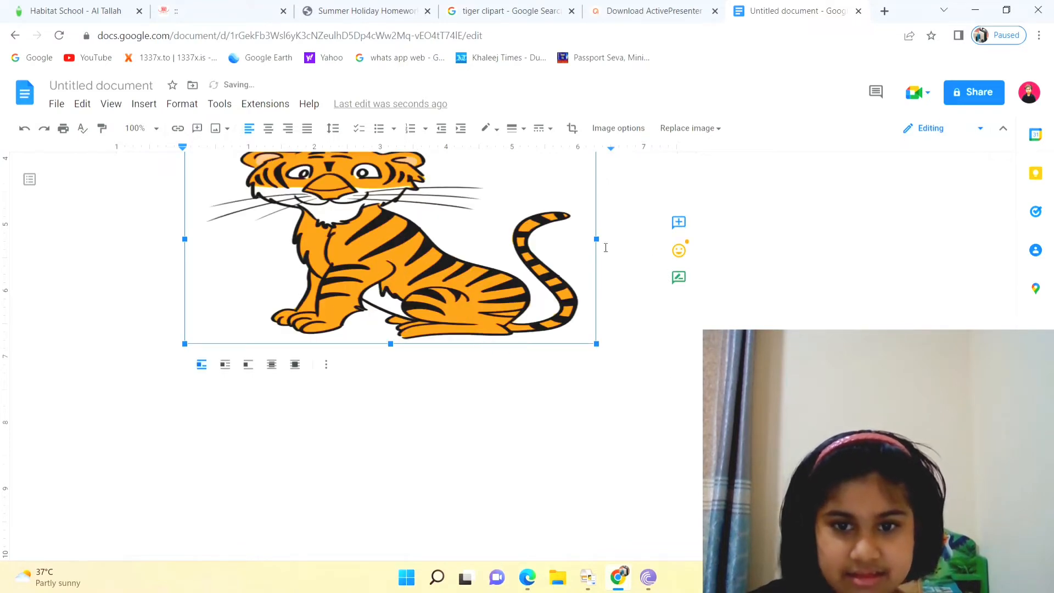
- Shrink the mouse image further and move it to the upper-left area of the page
{"action": "scroll", "coordinate": [599, 346], "scroll_direction": "up", "scroll_amount": 1}
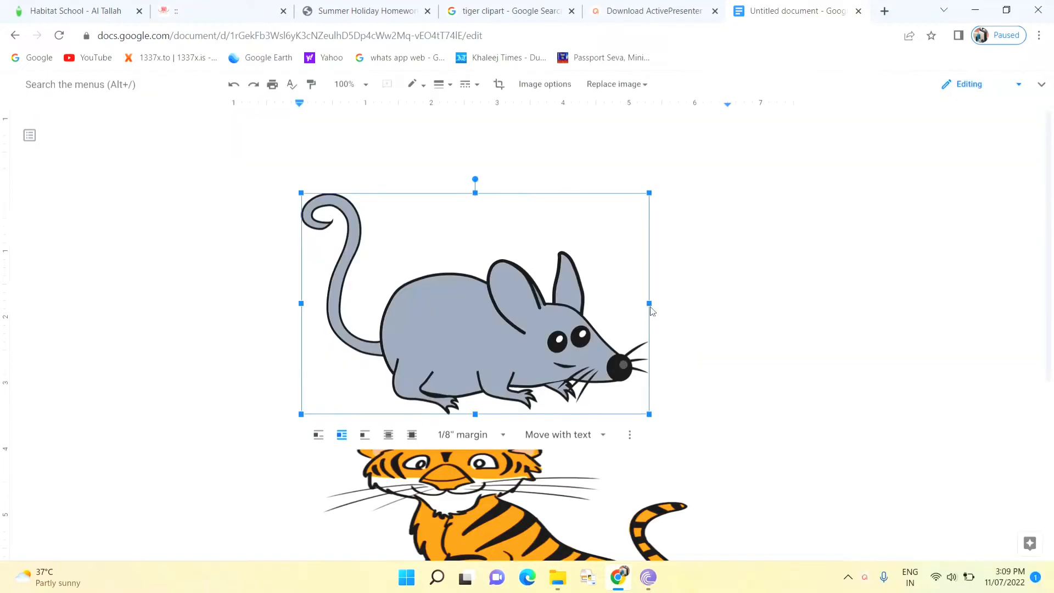
{"action": "left_click_drag", "start_coordinate": [649, 303], "coordinate": [548, 304]}
{"action": "left_click_drag", "start_coordinate": [425, 416], "coordinate": [424, 376]}
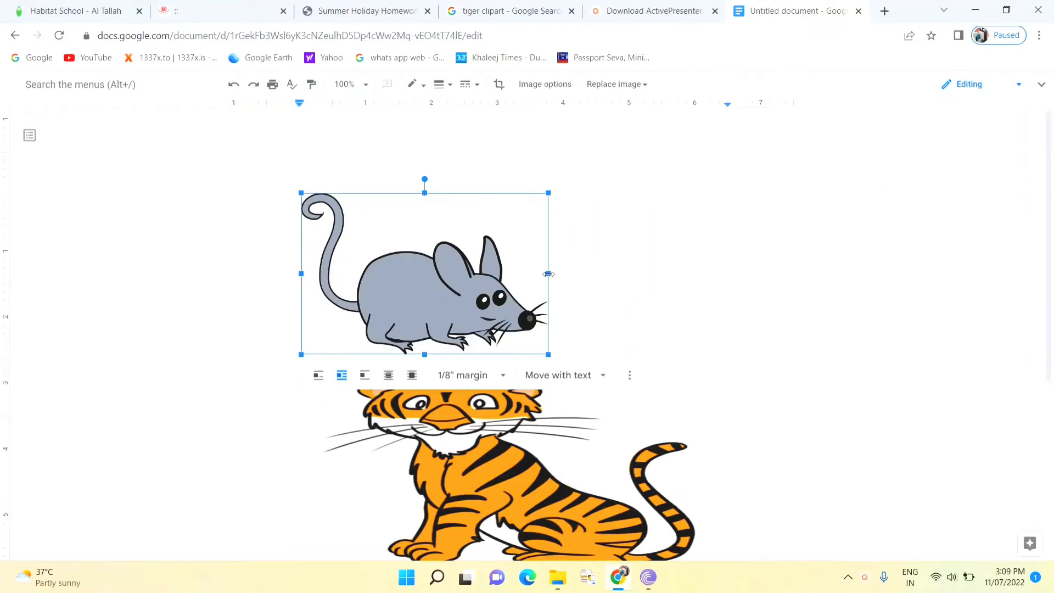
{"action": "left_click_drag", "start_coordinate": [548, 273], "coordinate": [466, 273]}
{"action": "left_click_drag", "start_coordinate": [386, 187], "coordinate": [341, 184]}
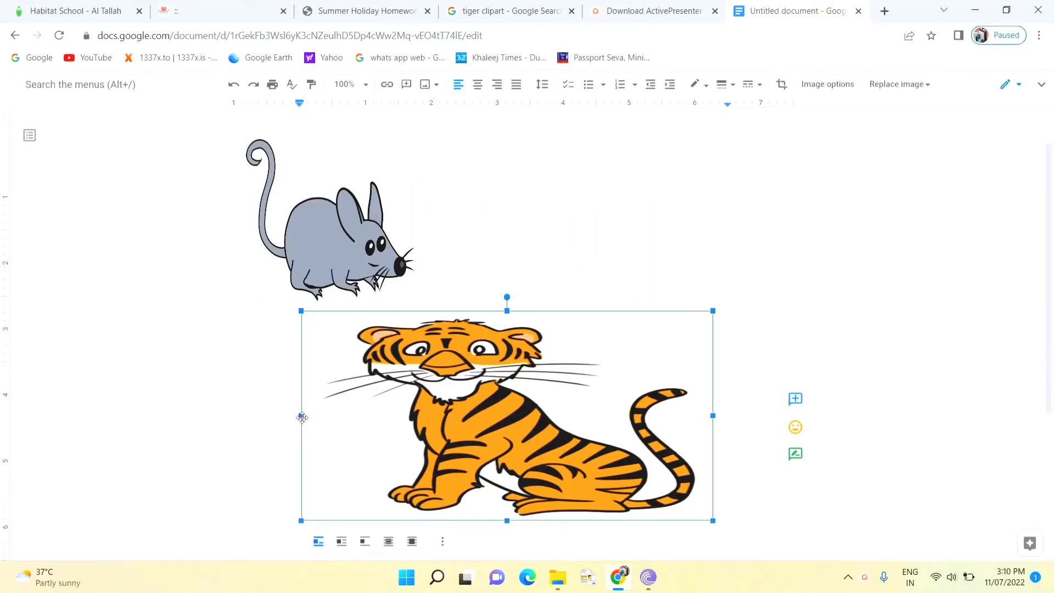
- Shrink the tiger image and place it beside the mouse on its right
{"action": "left_click_drag", "start_coordinate": [301, 415], "coordinate": [439, 416]}
{"action": "left_click_drag", "start_coordinate": [421, 236], "coordinate": [495, 236]}
{"action": "left_click_drag", "start_coordinate": [524, 342], "coordinate": [524, 286]}
{"action": "left_click_drag", "start_coordinate": [622, 210], "coordinate": [577, 210]}
{"action": "left_click", "coordinate": [465, 307]}
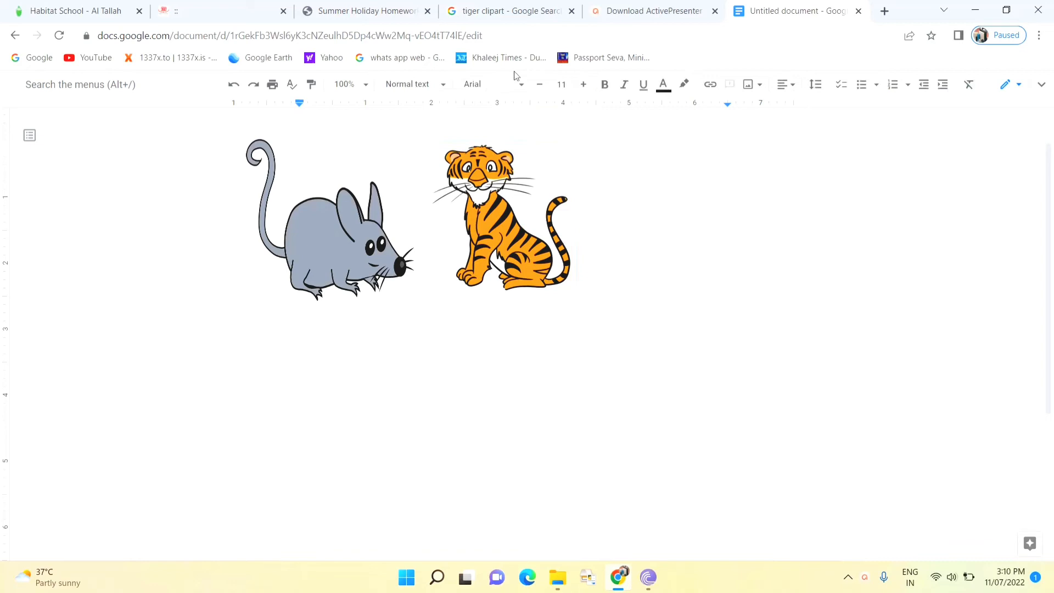
- Return to Google Images and search for bakri clipart
{"action": "left_click", "coordinate": [494, 11]}
{"action": "left_click", "coordinate": [143, 89]}
{"action": "key", "text": "BackSpace"}
{"action": "key", "text": "BackSpace"}
{"action": "key", "text": "BackSpace"}
{"action": "key", "text": "BackSpace"}
{"action": "key", "text": "BackSpace"}
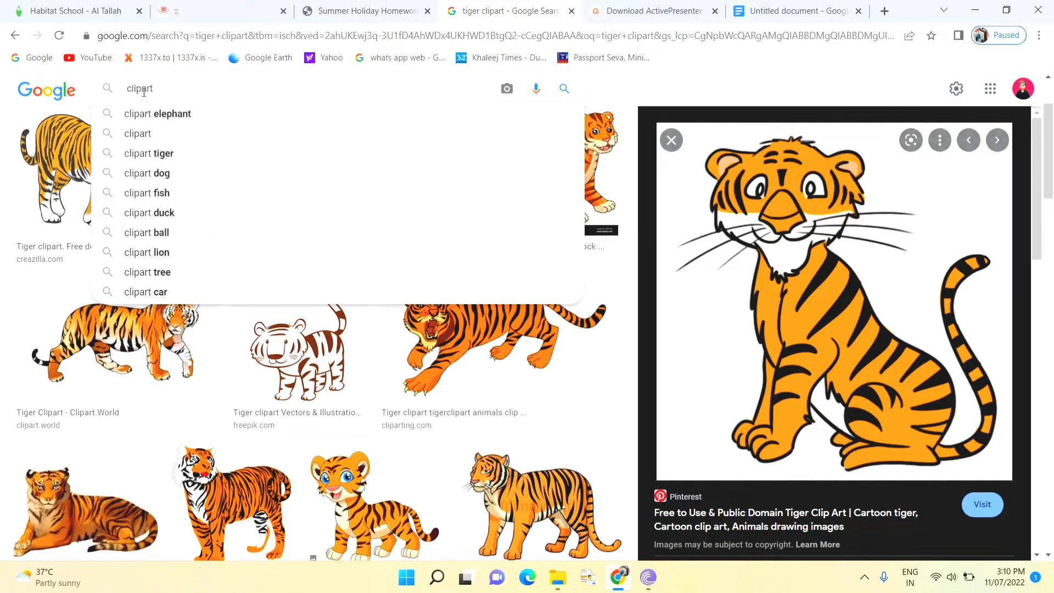
{"action": "type", "text": "bakri"}
{"action": "left_click", "coordinate": [133, 116]}
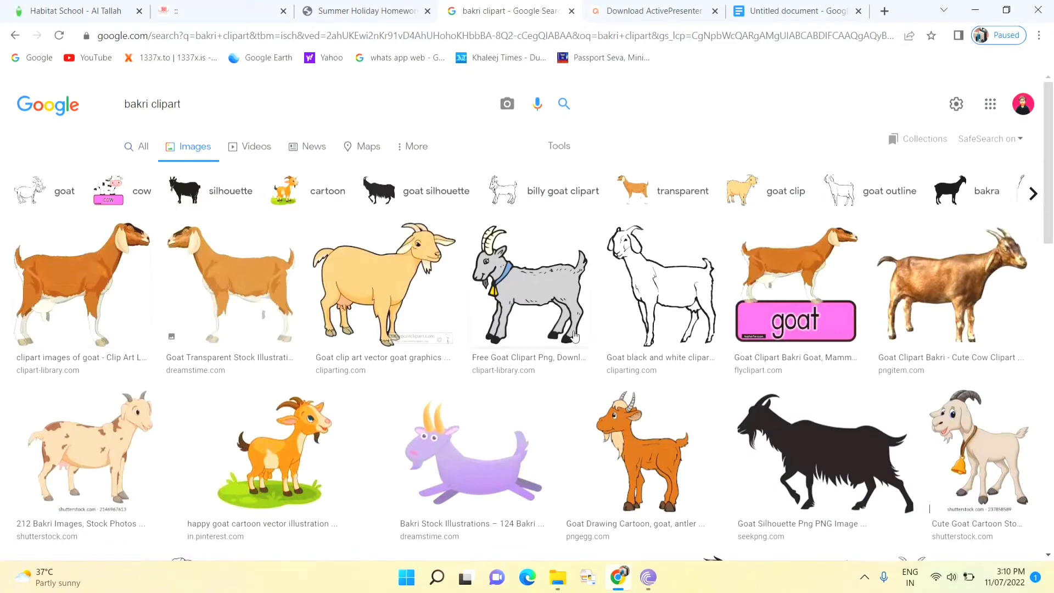
- Copy the grey goat with the blue collar from the image results and paste it into the Google Docs document
{"action": "left_click", "coordinate": [530, 285]}
{"action": "right_click", "coordinate": [763, 285]}
{"action": "left_click", "coordinate": [812, 438]}
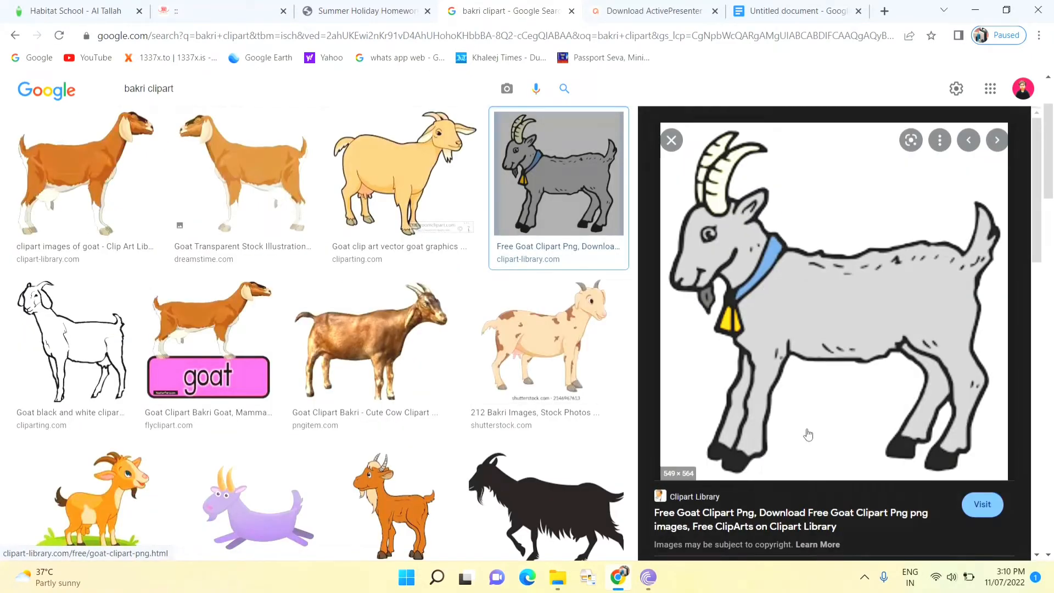
{"action": "left_click", "coordinate": [769, 11]}
{"action": "key", "text": "ctrl+v"}
{"action": "left_click", "coordinate": [473, 400]}
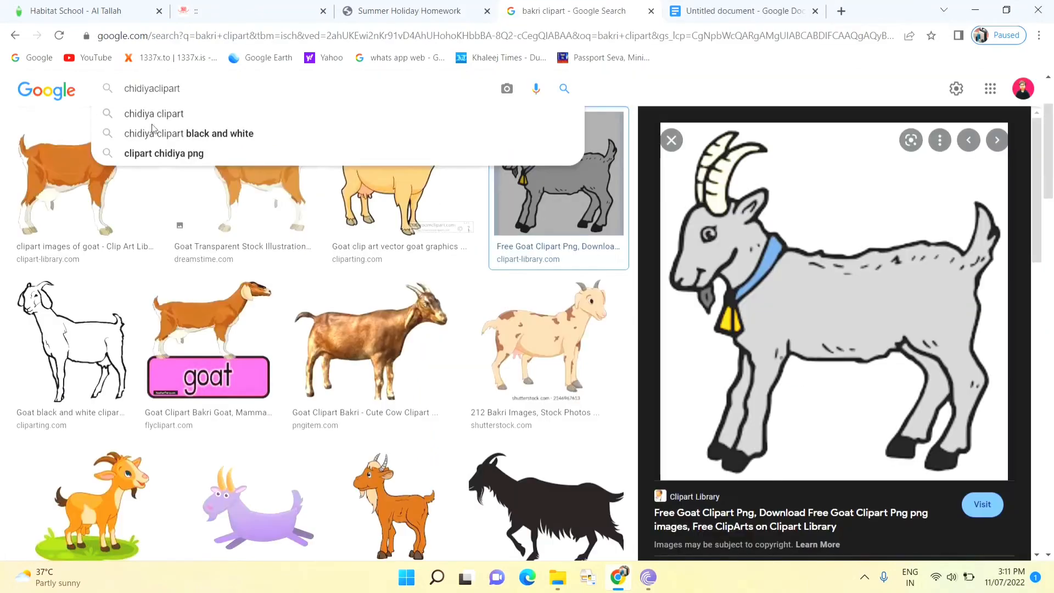
- Search Google Images for chidiya clipart and copy the picture of the blue bird sitting in a nest
{"action": "left_click", "coordinate": [153, 114]}
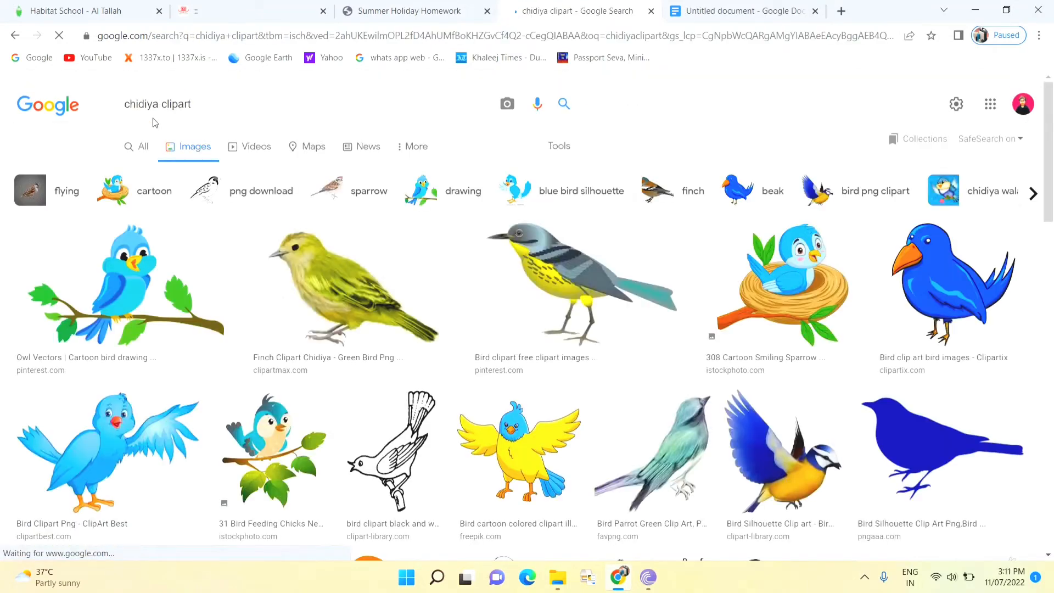
{"action": "left_click", "coordinate": [766, 279]}
{"action": "right_click", "coordinate": [799, 269]}
{"action": "left_click", "coordinate": [824, 437]}
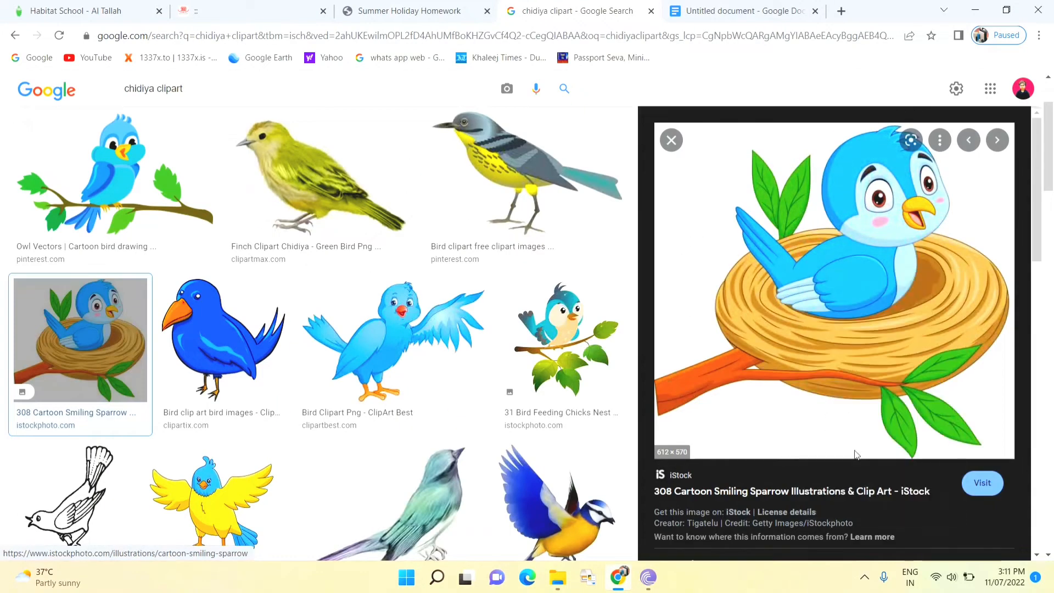
- Paste the blue bird in its nest into the Google Docs document and shrink it to about the size of the other animals
{"action": "left_click", "coordinate": [741, 11]}
{"action": "key", "text": "ctrl+v"}
{"action": "left_click", "coordinate": [412, 389]}
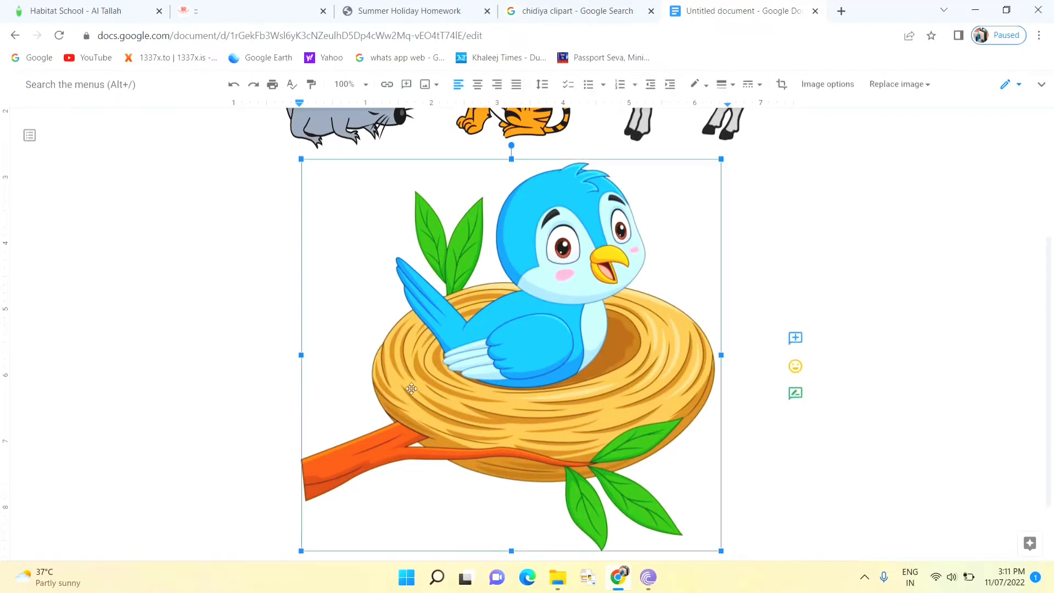
{"action": "left_click_drag", "start_coordinate": [302, 357], "coordinate": [424, 350]}
{"action": "left_click_drag", "start_coordinate": [567, 155], "coordinate": [567, 314]}
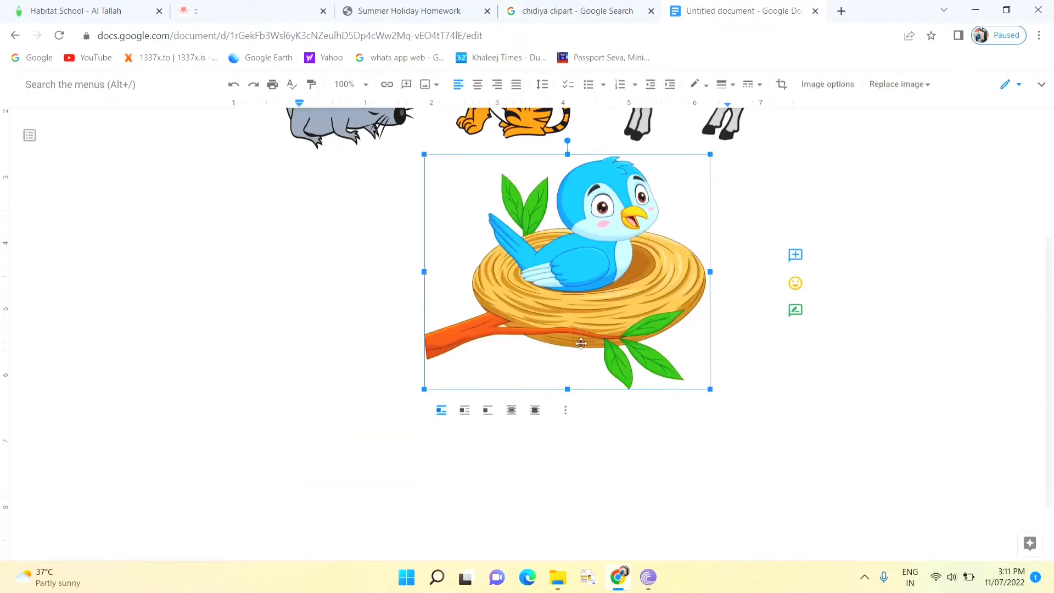
{"action": "left_click_drag", "start_coordinate": [710, 272], "coordinate": [614, 274]}
{"action": "left_click_drag", "start_coordinate": [518, 389], "coordinate": [519, 319]}
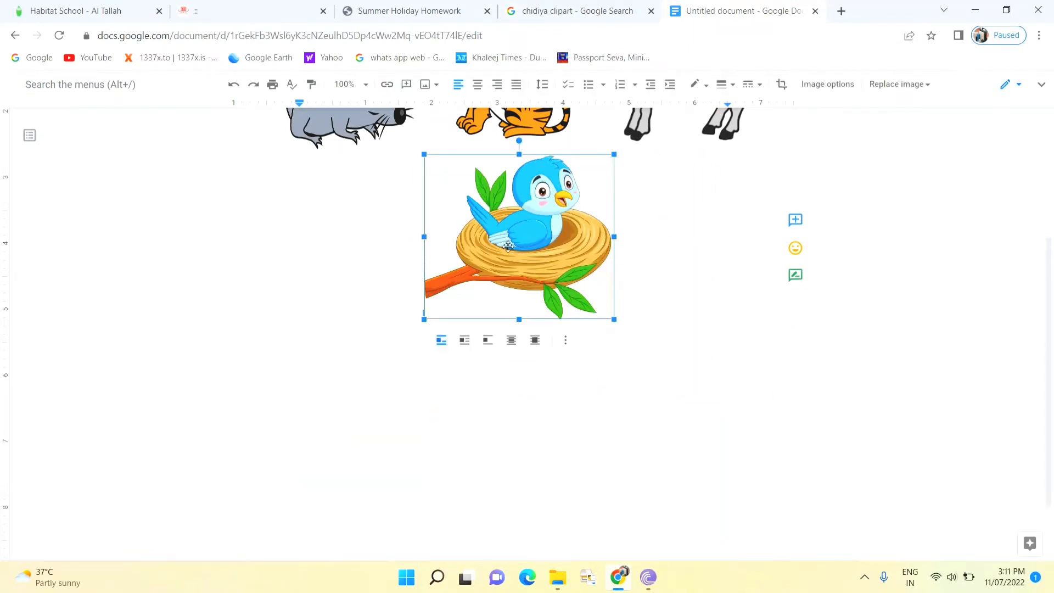
- Set the bird image to wrap text and place it directly below the mouse
{"action": "left_click", "coordinate": [464, 340]}
{"action": "left_click_drag", "start_coordinate": [519, 236], "coordinate": [342, 241]}
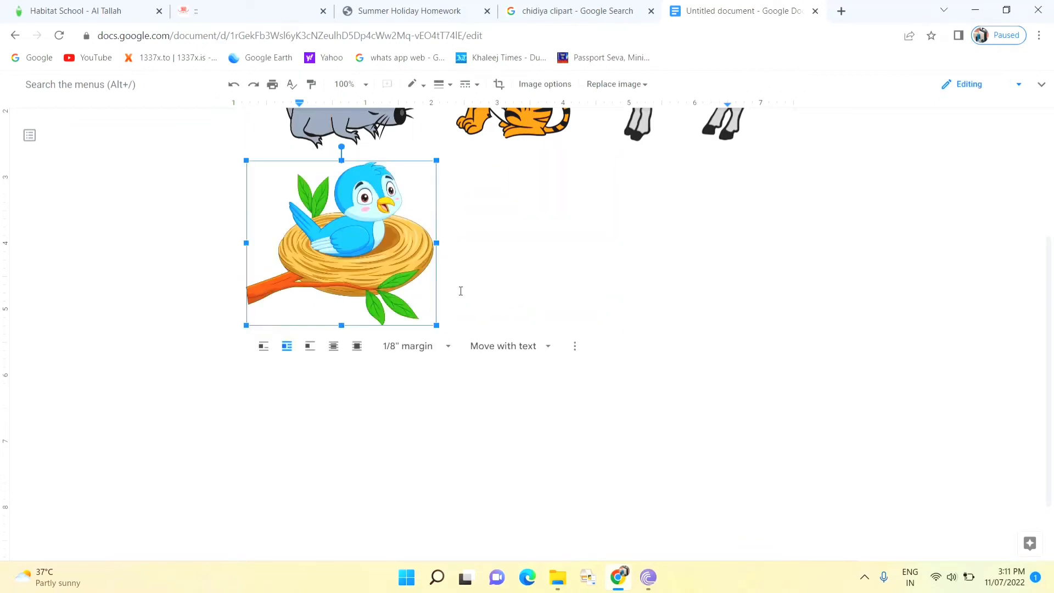
{"action": "left_click", "coordinate": [479, 280]}
{"action": "scroll", "coordinate": [480, 280], "scroll_direction": "up", "scroll_amount": 3}
- Return to Google Images and search for bhalu clipart
{"action": "left_click", "coordinate": [578, 20]}
{"action": "left_click", "coordinate": [156, 93]}
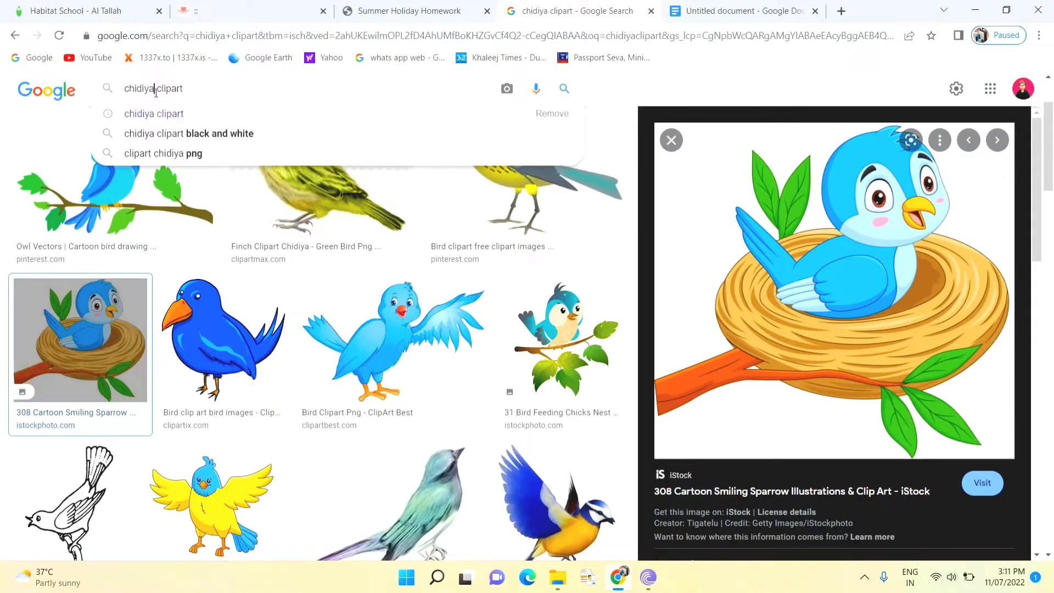
{"action": "key", "text": "ctrl+BackSpace"}
{"action": "type", "text": "bhalu"}
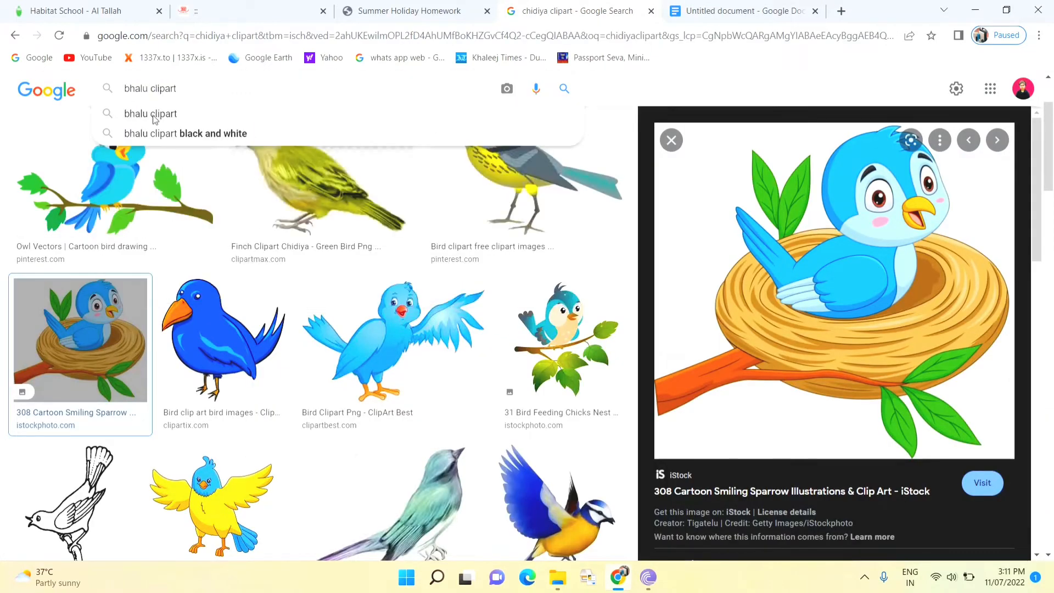
{"action": "left_click", "coordinate": [154, 115]}
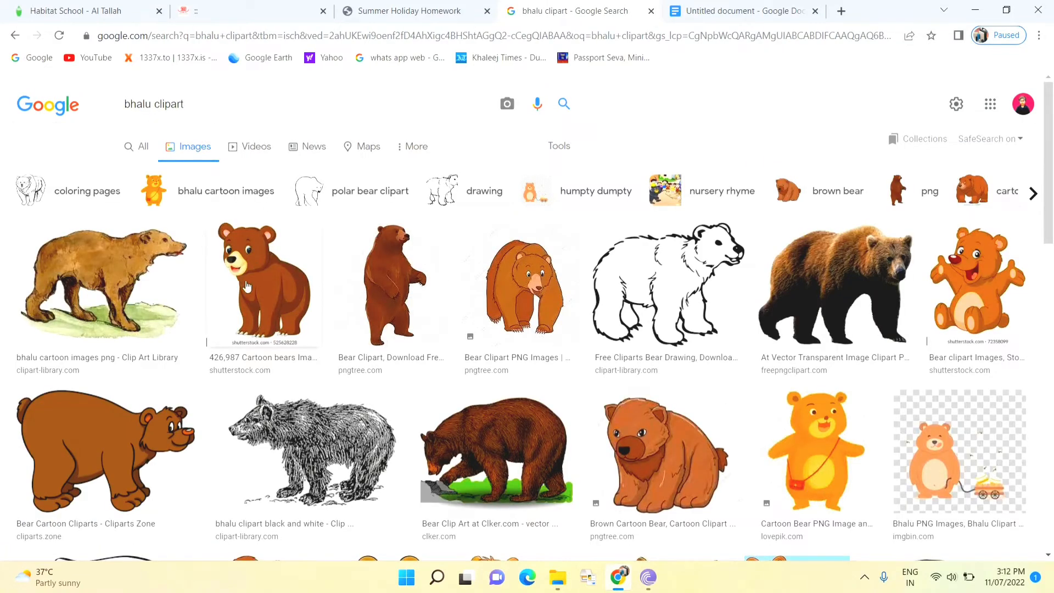
- Copy the brown Cliparts Zone bear from the image results into the Google Docs document and place it, shrunk, beside the bird
{"action": "left_click", "coordinate": [105, 450]}
{"action": "right_click", "coordinate": [797, 265]}
{"action": "left_click", "coordinate": [841, 425]}
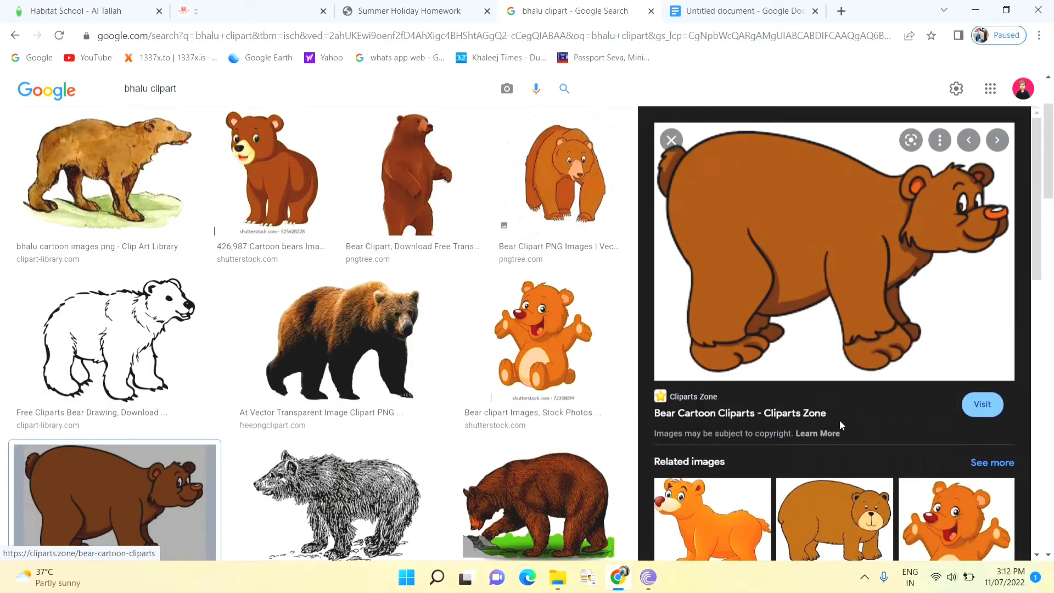
{"action": "left_click", "coordinate": [707, 11]}
{"action": "key", "text": "ctrl+v"}
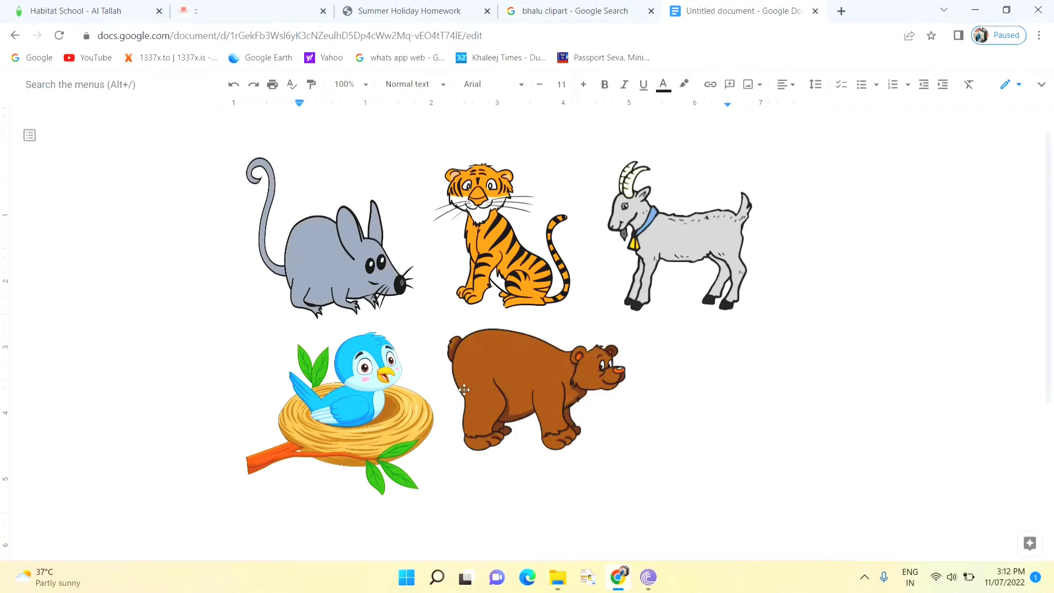
{"action": "left_click", "coordinate": [694, 361]}
- Go back to Google Images and search for owl clipart
{"action": "left_click", "coordinate": [576, 11]}
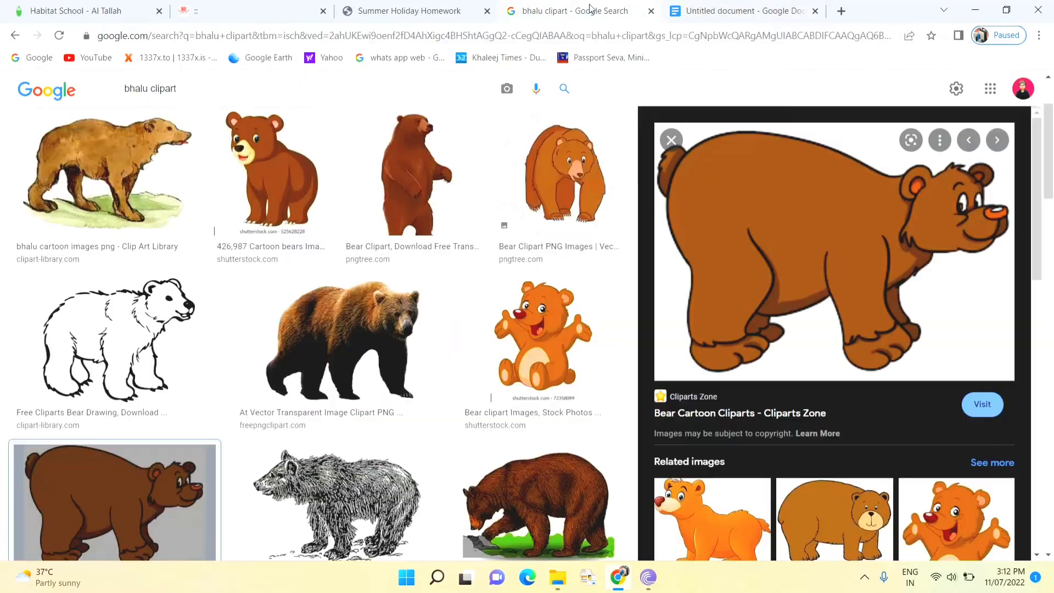
{"action": "left_click", "coordinate": [149, 90]}
{"action": "key", "text": "BackSpace"}
{"action": "key", "text": "BackSpace"}
{"action": "key", "text": "BackSpace"}
{"action": "key", "text": "BackSpace"}
{"action": "key", "text": "BackSpace"}
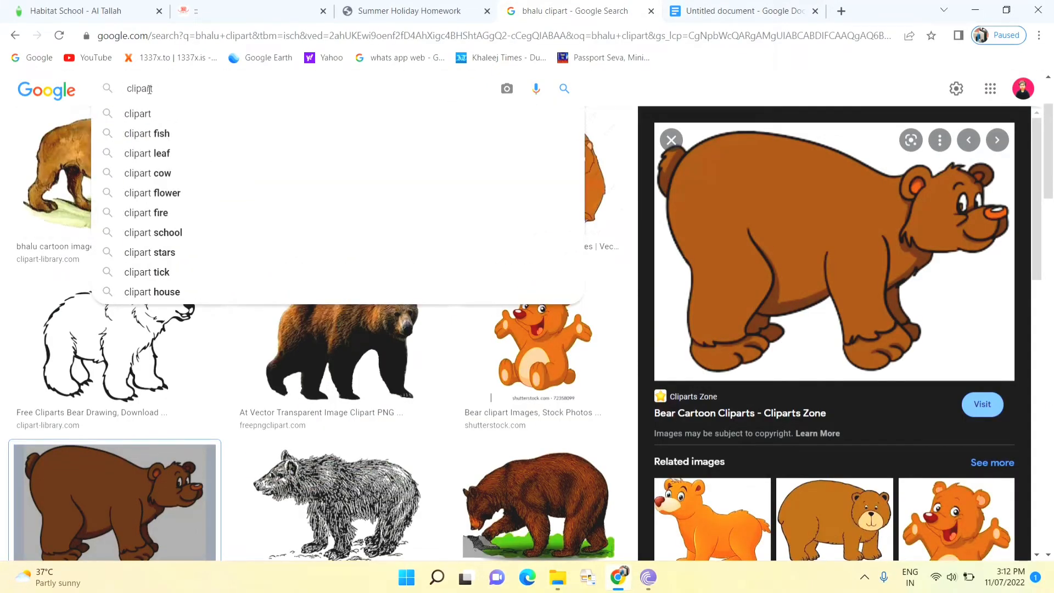
{"action": "type", "text": "owl"}
{"action": "left_click", "coordinate": [137, 117]}
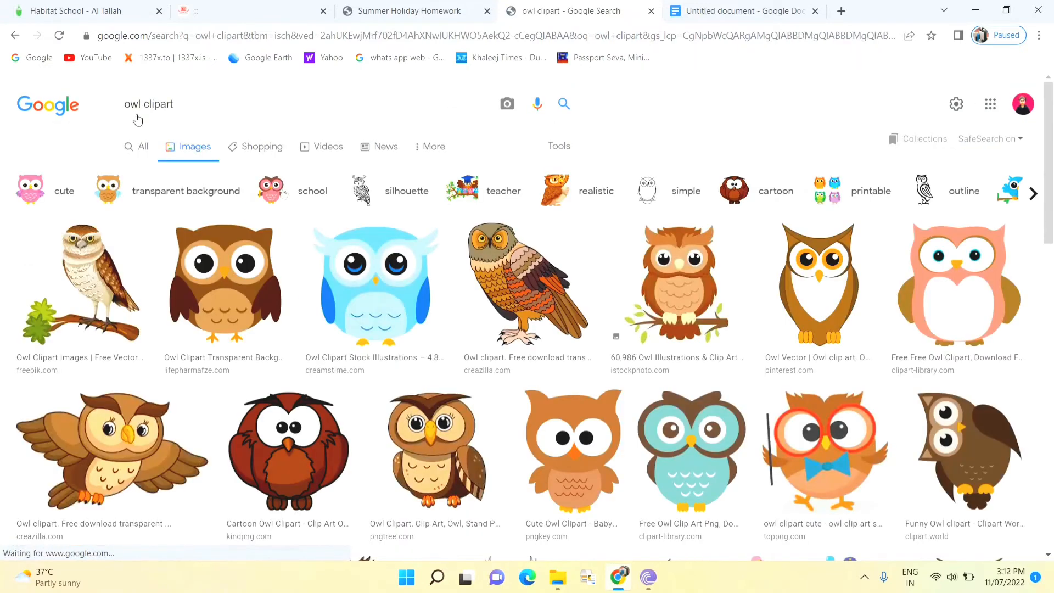
- Copy the brown owl with dark red wings from the image results and paste it into the Google Docs document
{"action": "left_click", "coordinate": [234, 278]}
{"action": "right_click", "coordinate": [799, 278]}
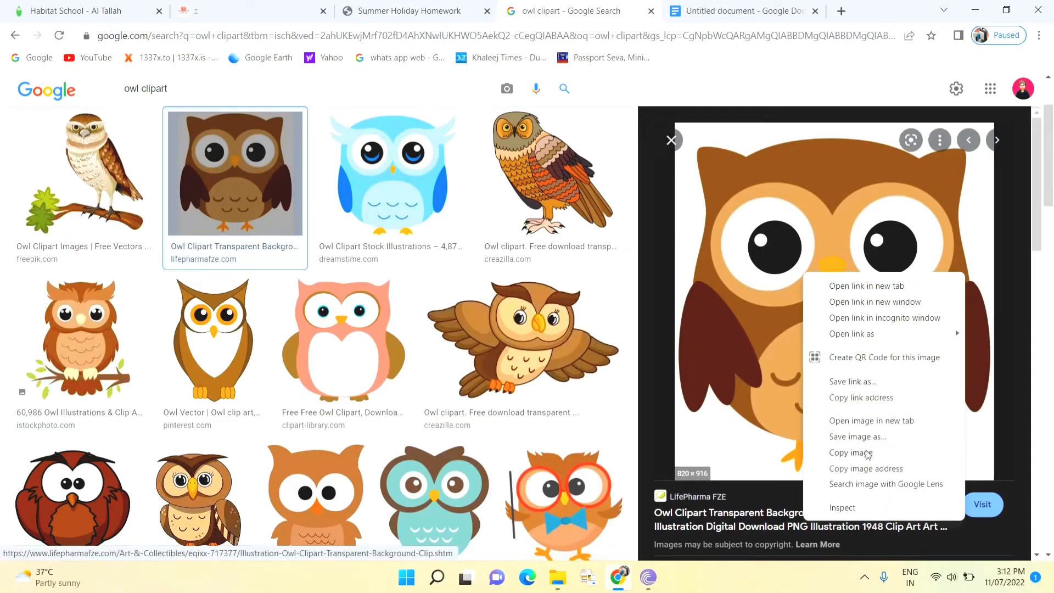
{"action": "left_click", "coordinate": [896, 436]}
{"action": "key", "text": "ctrl+Tab"}
{"action": "key", "text": "ctrl+v"}
{"action": "left_click", "coordinate": [555, 306]}
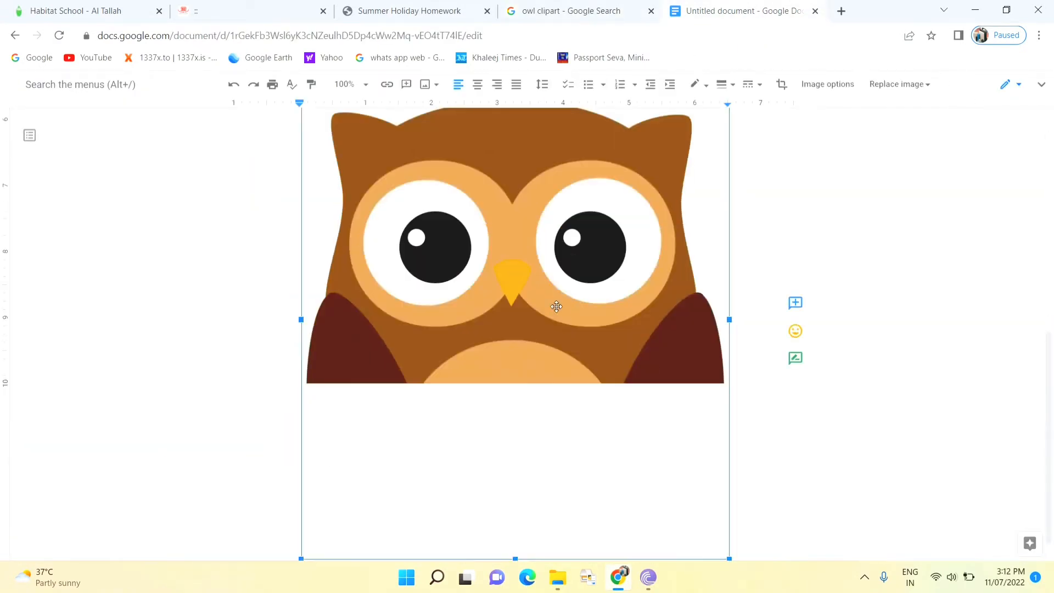
- Set the owl image to wrap text and shrink it to about the size of the other animals
{"action": "scroll", "coordinate": [539, 333], "scroll_direction": "up", "scroll_amount": 3}
{"action": "left_click", "coordinate": [341, 480]}
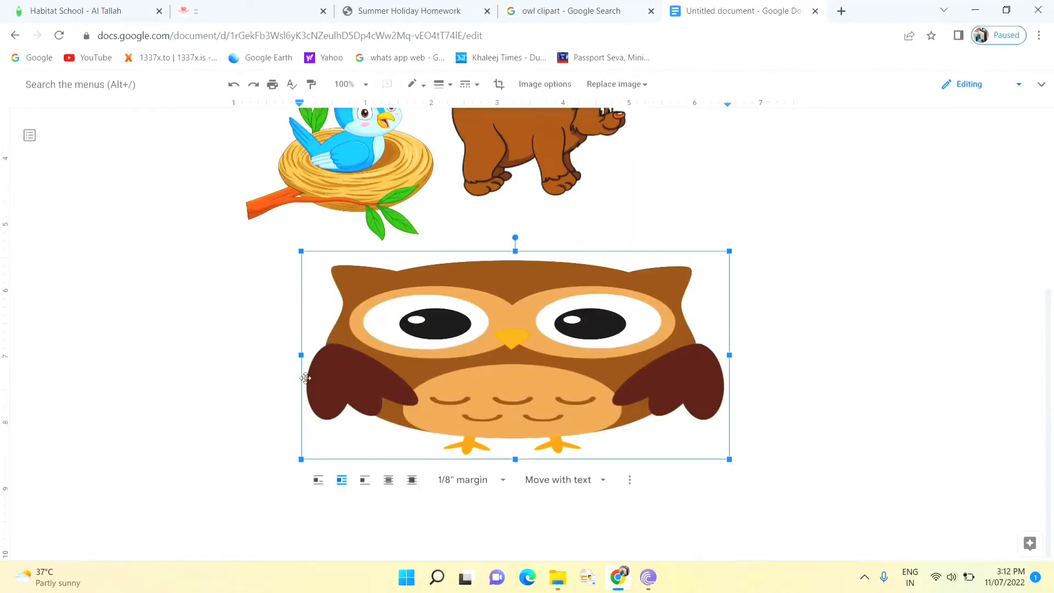
{"action": "left_click_drag", "start_coordinate": [301, 354], "coordinate": [513, 354]}
{"action": "scroll", "coordinate": [624, 494], "scroll_direction": "up", "scroll_amount": 5}
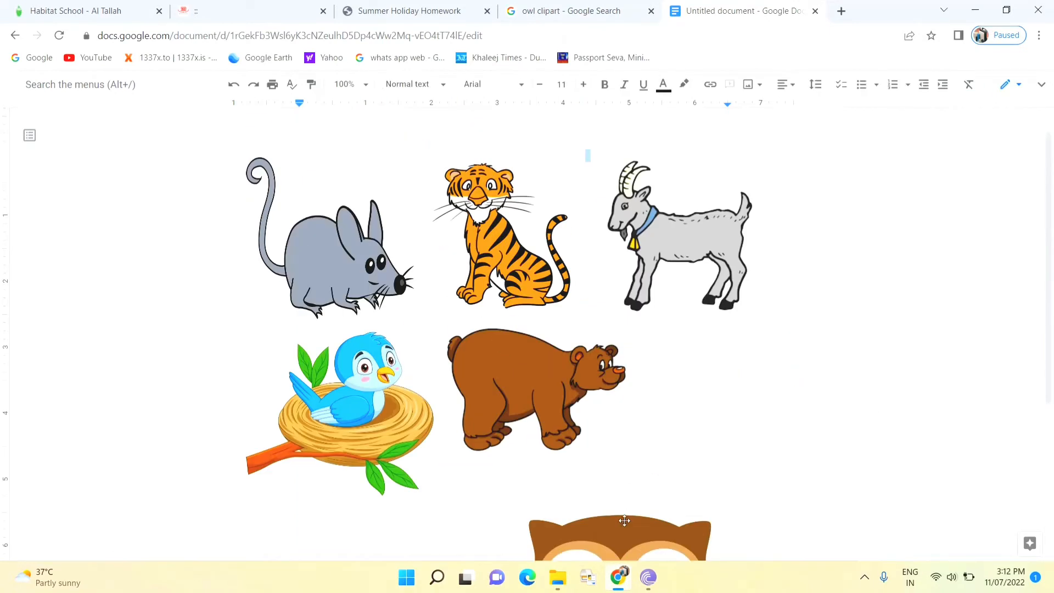
{"action": "scroll", "coordinate": [624, 521], "scroll_direction": "down", "scroll_amount": 4}
{"action": "left_click_drag", "start_coordinate": [622, 522], "coordinate": [625, 482]}
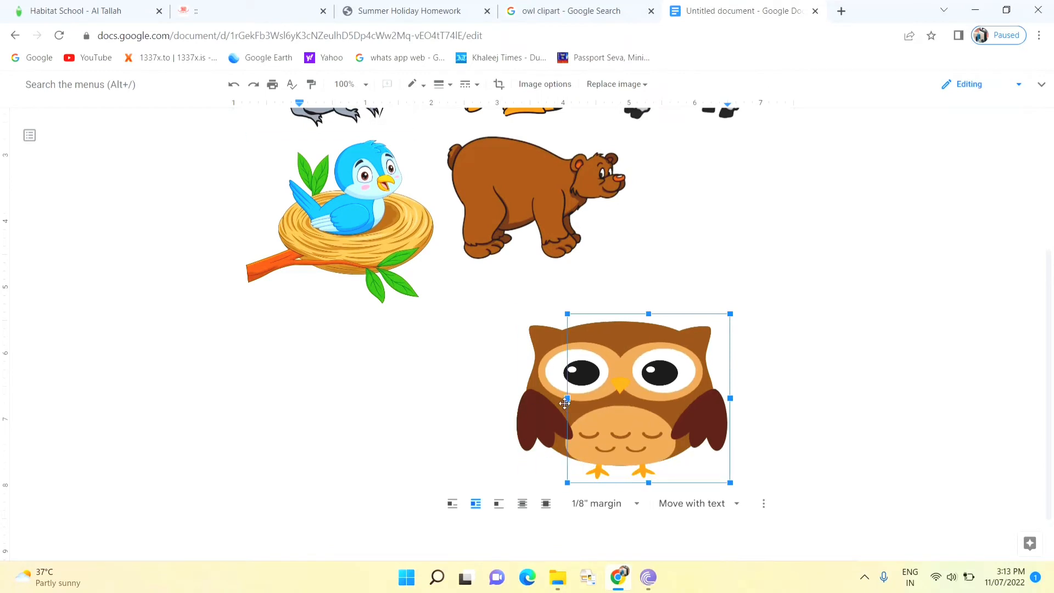
- Move the owl image to the start of a third row, directly below the bird
{"action": "left_click_drag", "start_coordinate": [638, 426], "coordinate": [718, 235]}
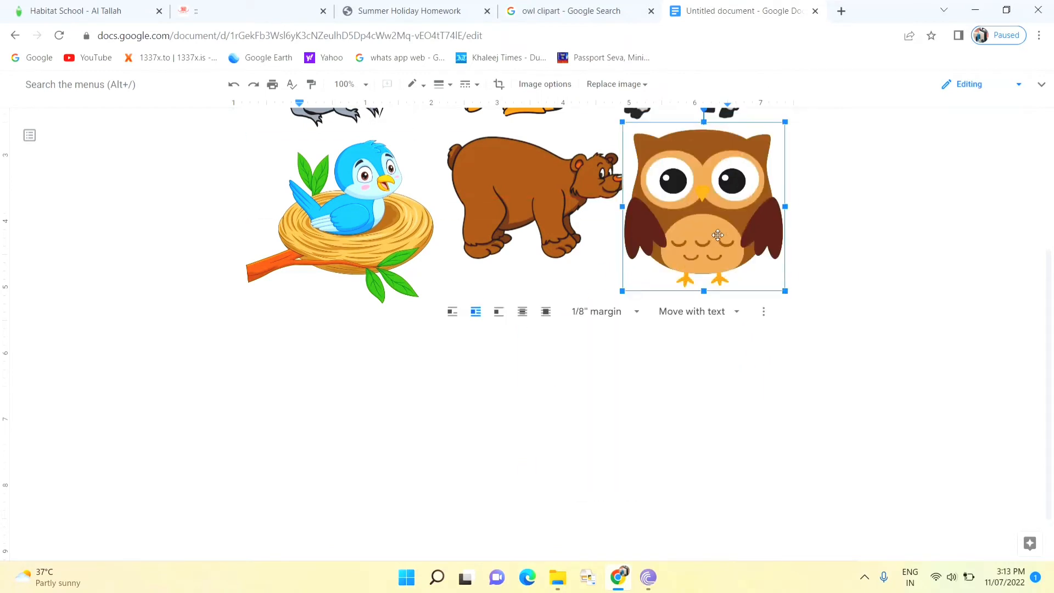
{"action": "left_click", "coordinate": [581, 440]}
{"action": "scroll", "coordinate": [581, 440], "scroll_direction": "up", "scroll_amount": 3}
{"action": "scroll", "coordinate": [620, 212], "scroll_direction": "down", "scroll_amount": 4}
{"action": "left_click_drag", "start_coordinate": [620, 213], "coordinate": [242, 417]}
{"action": "left_click", "coordinate": [496, 383]}
- Nudge the bear and the tiger slightly downward to line them up with the neighbouring animals in their rows
{"action": "scroll", "coordinate": [496, 383], "scroll_direction": "up", "scroll_amount": 4}
{"action": "left_click_drag", "start_coordinate": [537, 411], "coordinate": [529, 406]}
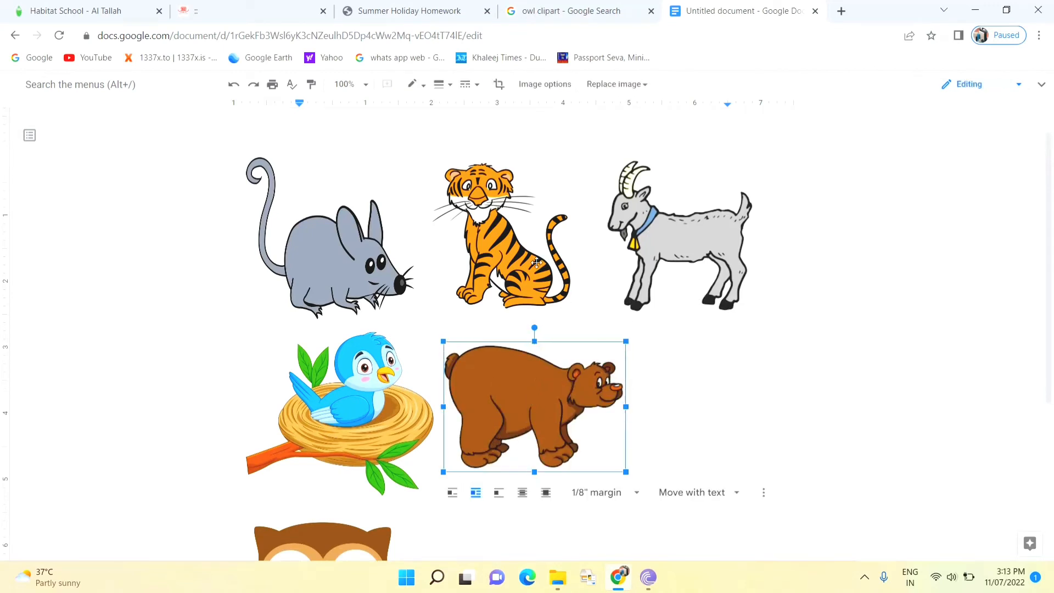
{"action": "left_click", "coordinate": [496, 247]}
{"action": "left_click", "coordinate": [671, 459]}
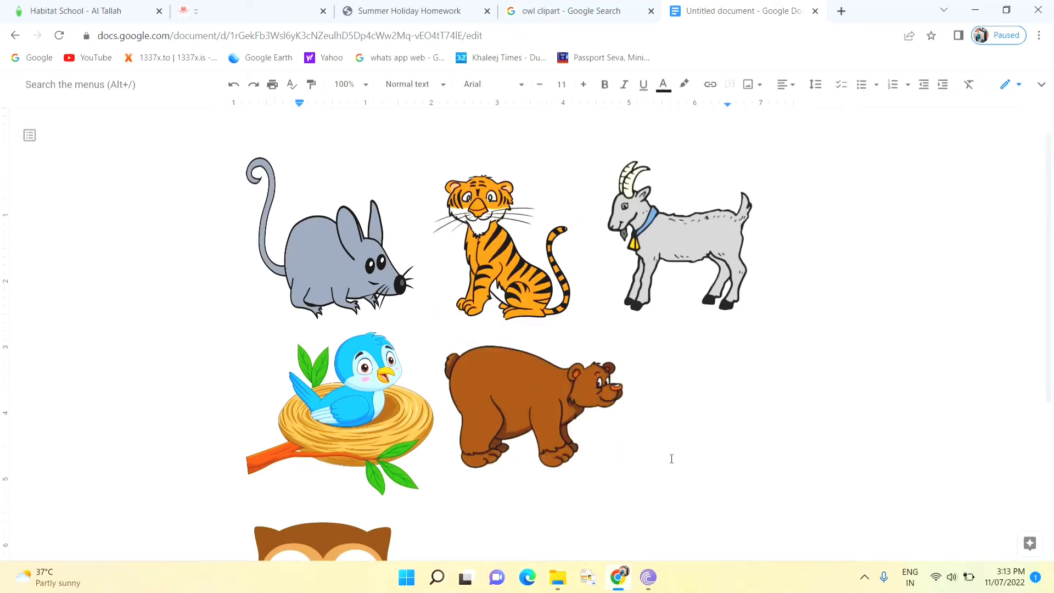
- Switch to Google Images and search for chitah clipart
{"action": "left_click", "coordinate": [571, 12]}
{"action": "left_click", "coordinate": [140, 91]}
{"action": "key", "text": "BackSpace"}
{"action": "key", "text": "BackSpace"}
{"action": "key", "text": "BackSpace"}
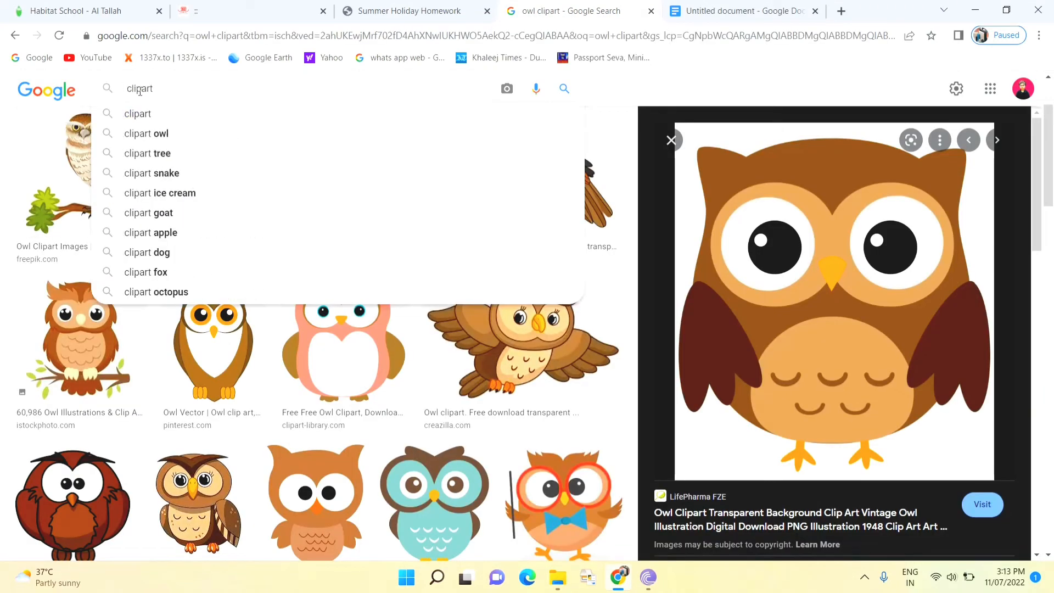
{"action": "type", "text": "chitah"}
{"action": "key", "text": "Return"}
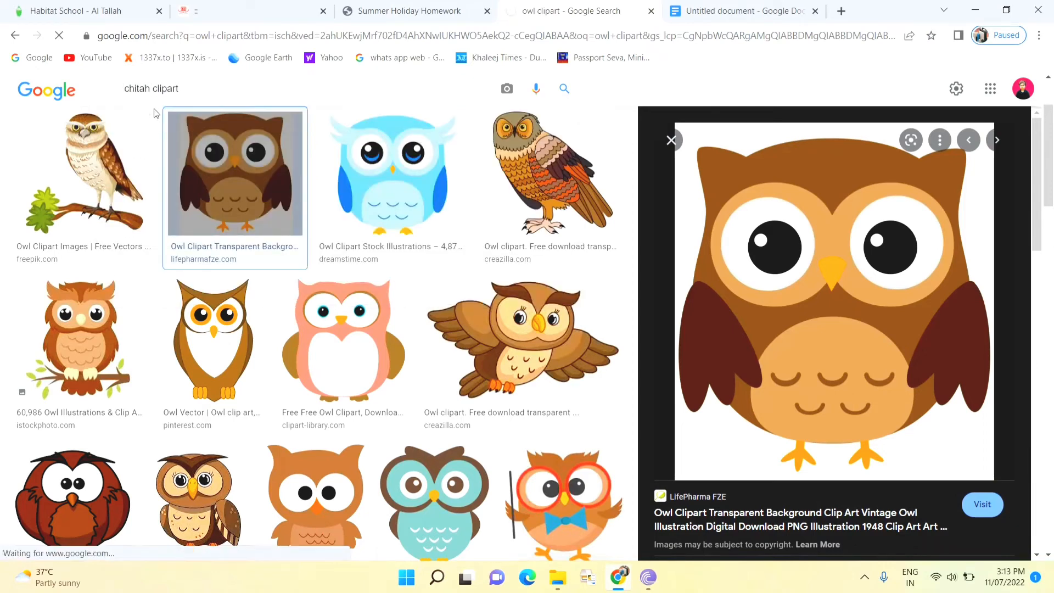
- Copy the sitting Creazilla cheetah from the image results and paste it into the Google Docs document below the owl
{"action": "left_click", "coordinate": [236, 351]}
{"action": "right_click", "coordinate": [848, 107]}
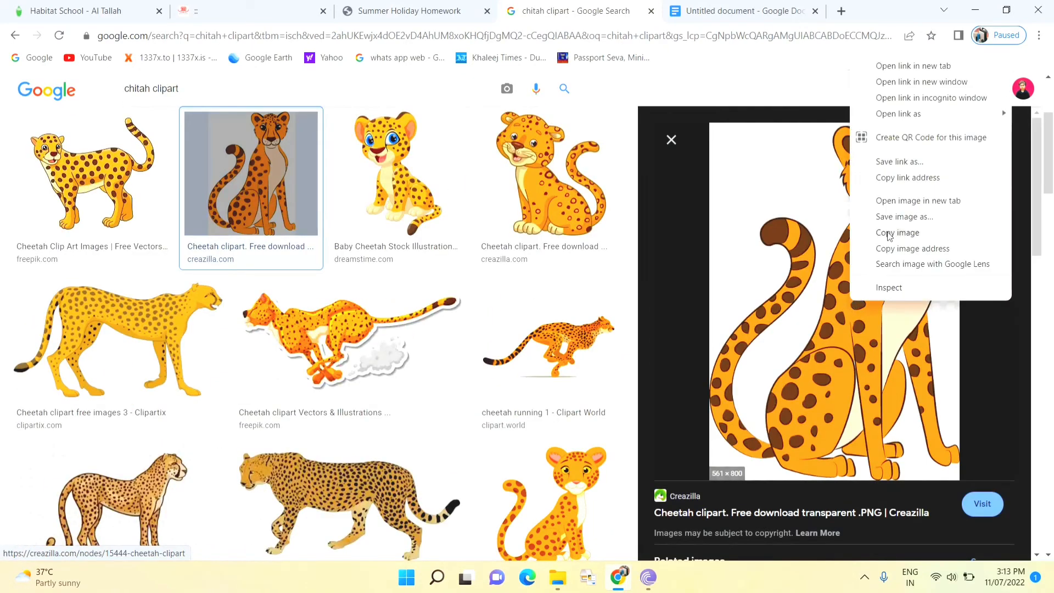
{"action": "left_click", "coordinate": [884, 236]}
{"action": "key", "text": "ctrl+Tab"}
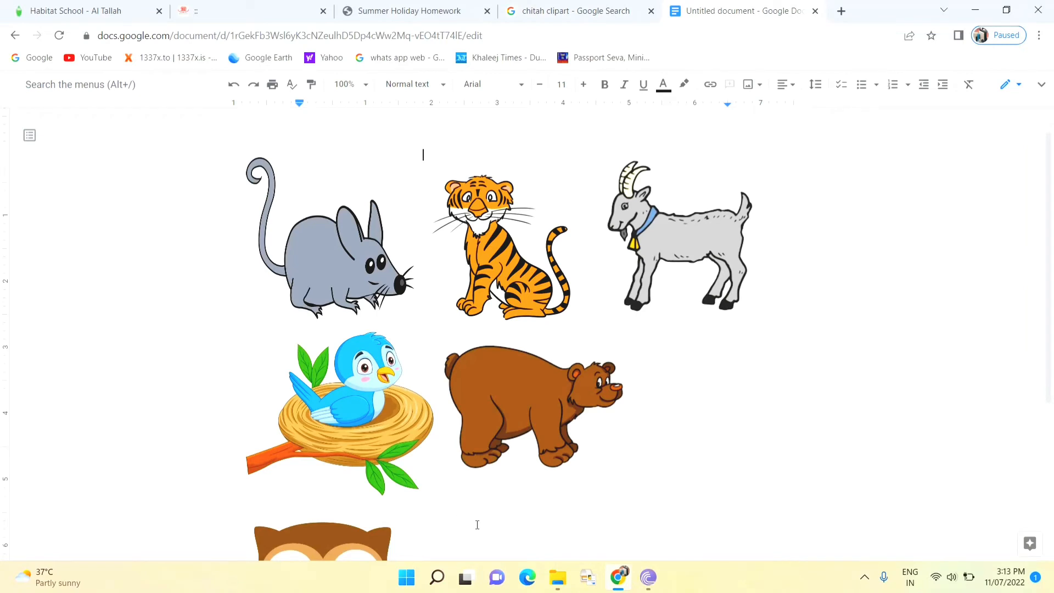
{"action": "scroll", "coordinate": [477, 524], "scroll_direction": "down", "scroll_amount": 10}
{"action": "left_click_drag", "start_coordinate": [1051, 528], "coordinate": [1052, 316]}
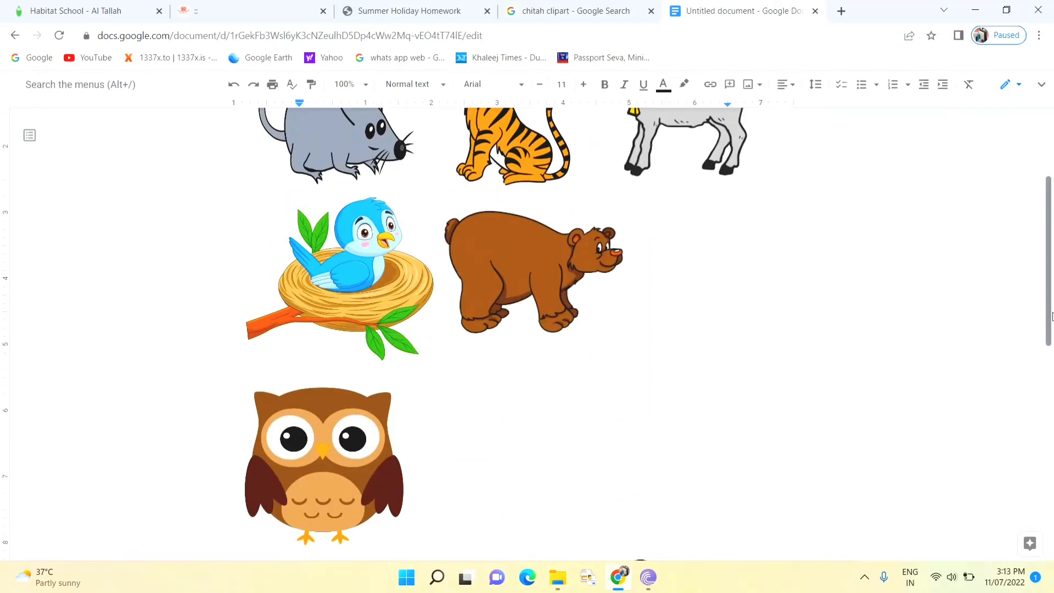
{"action": "scroll", "coordinate": [553, 429], "scroll_direction": "down", "scroll_amount": 3}
{"action": "left_click", "coordinate": [557, 428]}
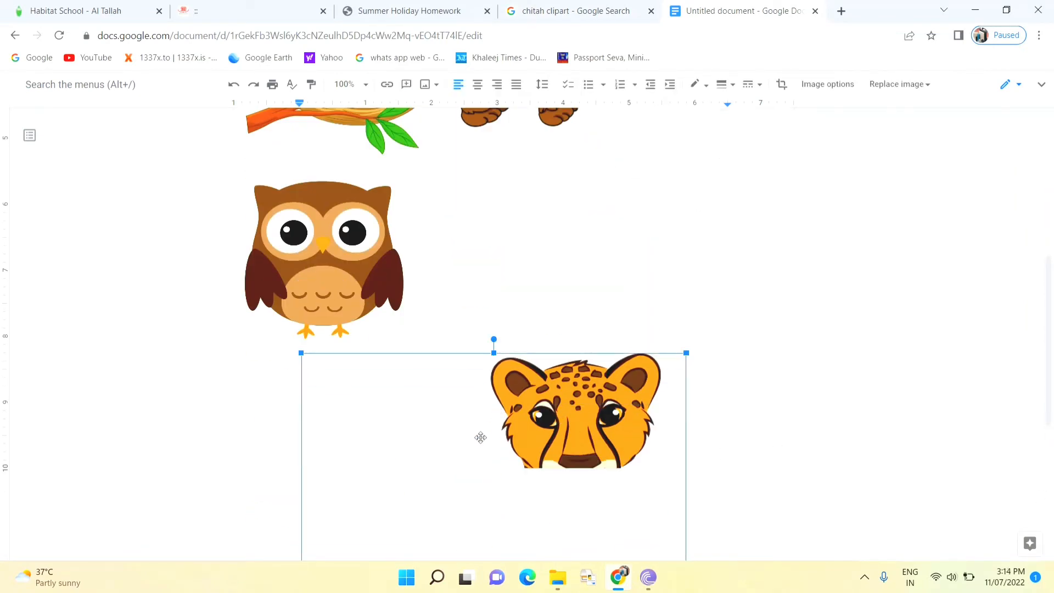
- Shrink the cheetah image to about the owl's size, wrapping text around it and placing it beside the owl
{"action": "mouse_move", "coordinate": [495, 354]}
{"action": "left_mouse_down"}
{"action": "mouse_move", "coordinate": [495, 419]}
{"action": "mouse_move", "coordinate": [496, 358]}
{"action": "left_mouse_up"}
{"action": "scroll", "coordinate": [496, 398], "scroll_direction": "down", "scroll_amount": 4}
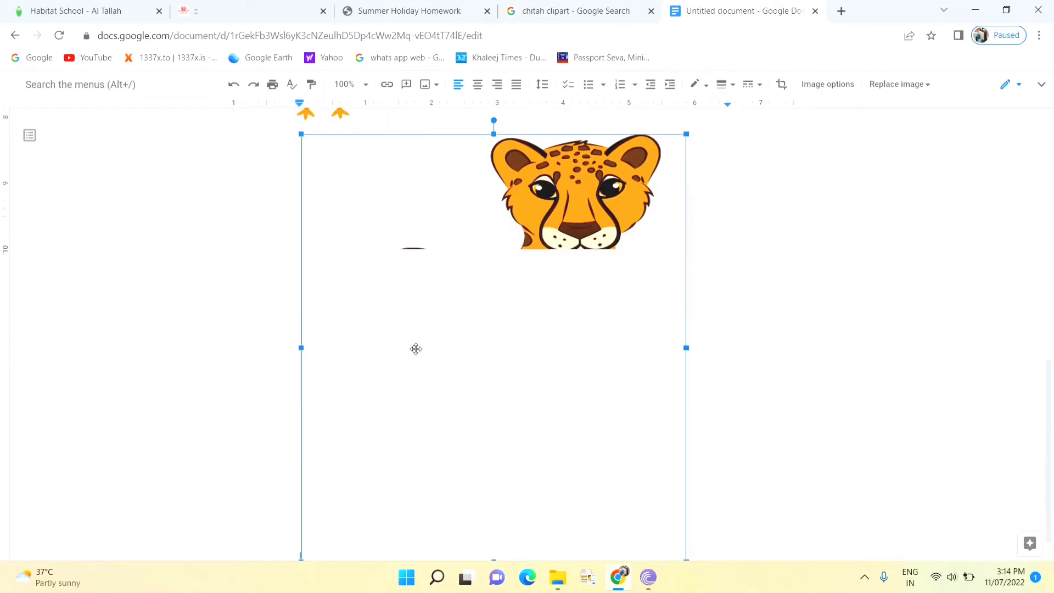
{"action": "left_click_drag", "start_coordinate": [301, 354], "coordinate": [428, 347]}
{"action": "scroll", "coordinate": [586, 548], "scroll_direction": "up", "scroll_amount": 3}
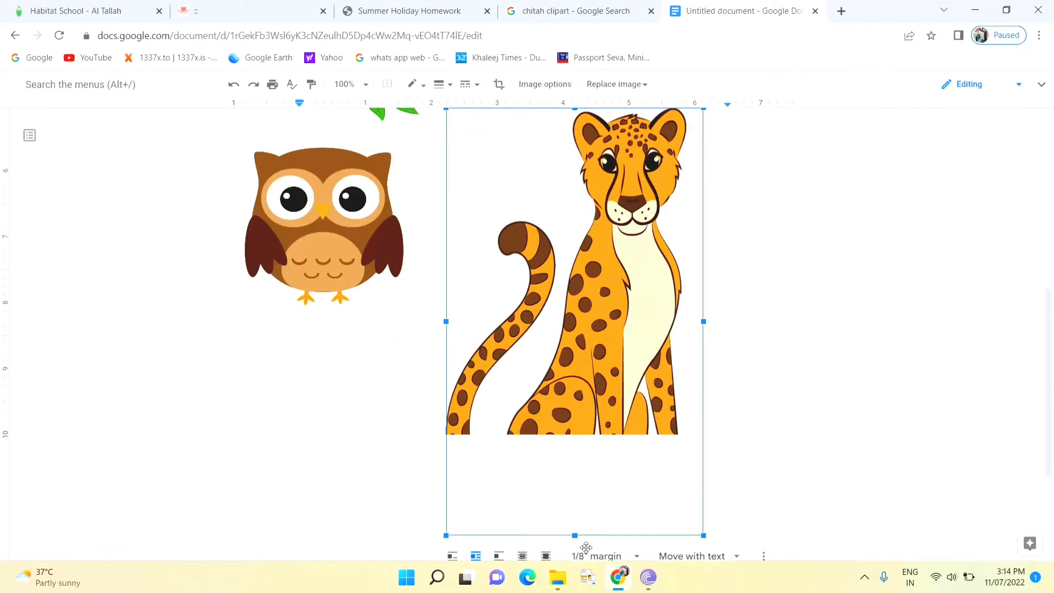
{"action": "left_click_drag", "start_coordinate": [574, 537], "coordinate": [575, 344]}
{"action": "left_click_drag", "start_coordinate": [702, 226], "coordinate": [660, 226]}
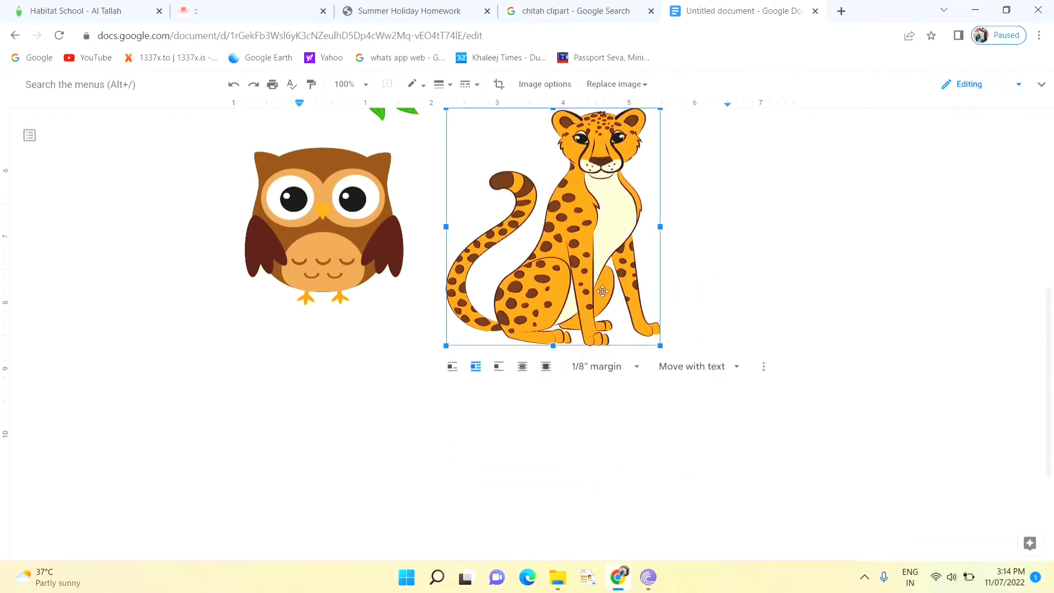
{"action": "left_click_drag", "start_coordinate": [552, 345], "coordinate": [553, 285]}
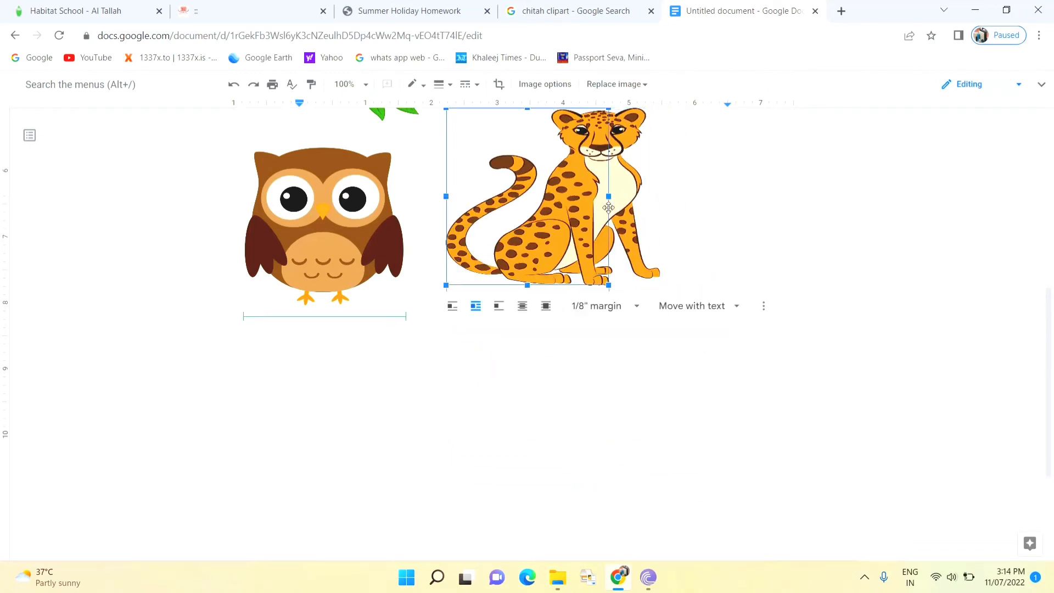
{"action": "left_click_drag", "start_coordinate": [608, 207], "coordinate": [609, 207]}
- Reduce the cheetah's height a little and move it into the free space beside the bear
{"action": "scroll", "coordinate": [532, 336], "scroll_direction": "up", "scroll_amount": 4}
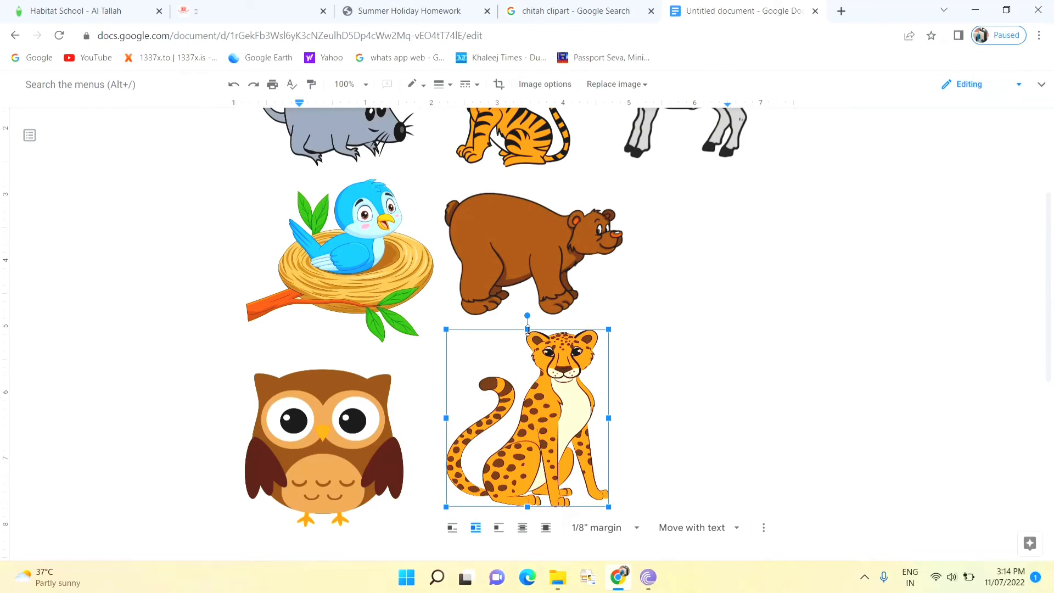
{"action": "left_click_drag", "start_coordinate": [525, 329], "coordinate": [527, 365]}
{"action": "left_click_drag", "start_coordinate": [472, 432], "coordinate": [691, 269]}
- Return to Google Images, search for chuha clipart and browse the mouse pictures
{"action": "left_click", "coordinate": [567, 8]}
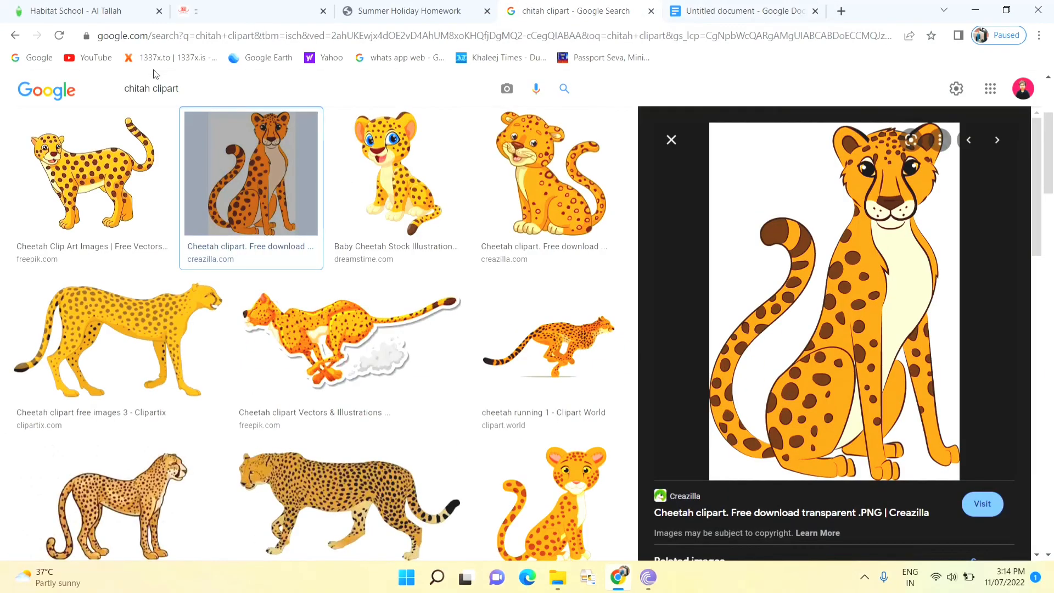
{"action": "left_click", "coordinate": [150, 88]}
{"action": "key", "text": "BackSpace"}
{"action": "key", "text": "BackSpace"}
{"action": "key", "text": "BackSpace"}
{"action": "key", "text": "BackSpace"}
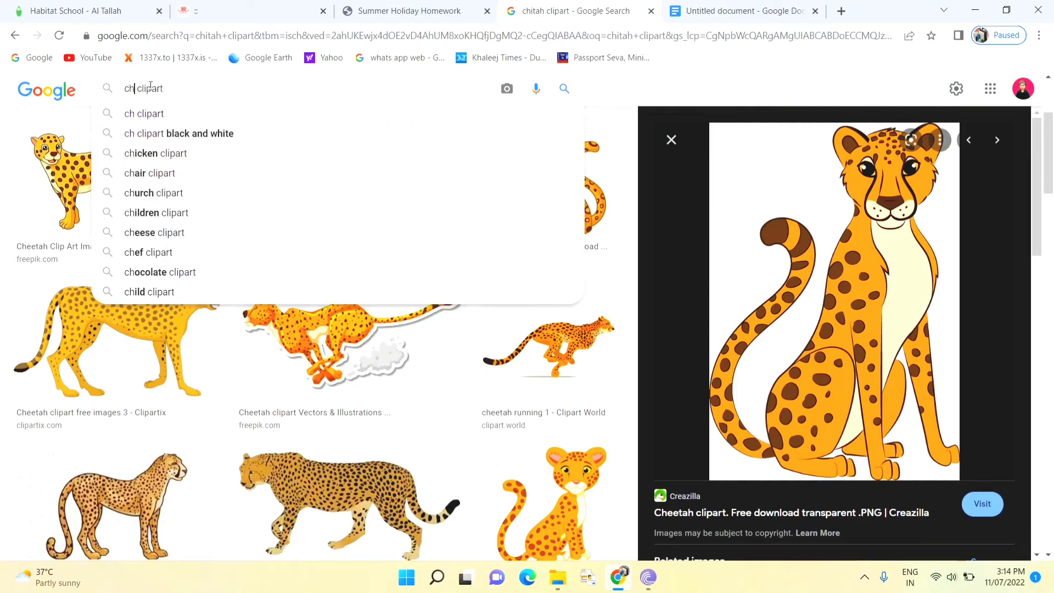
{"action": "type", "text": "uha"}
{"action": "left_click", "coordinate": [145, 115]}
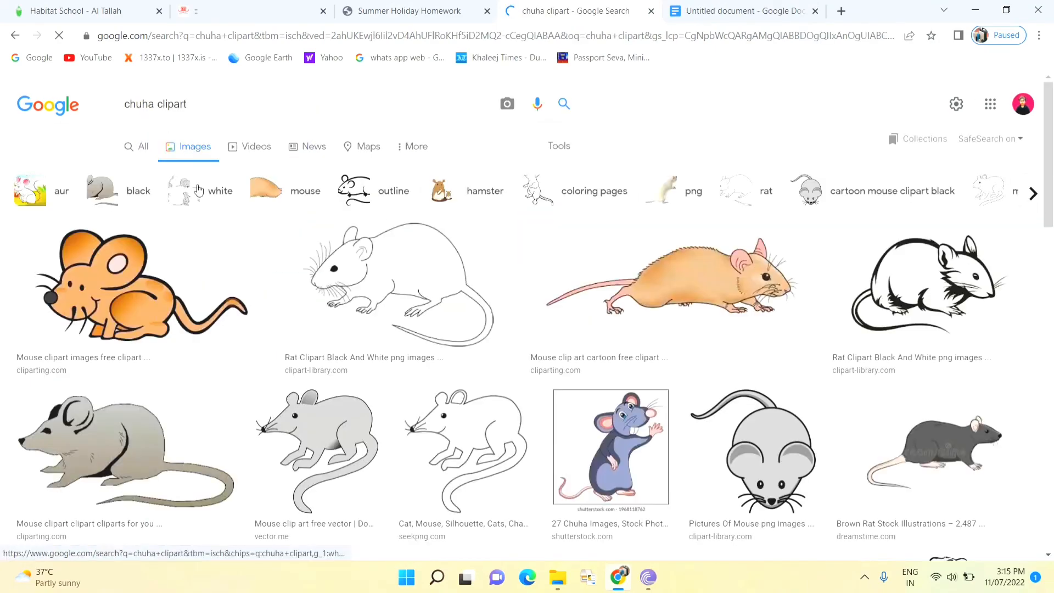
{"action": "scroll", "coordinate": [740, 440], "scroll_direction": "down", "scroll_amount": 12}
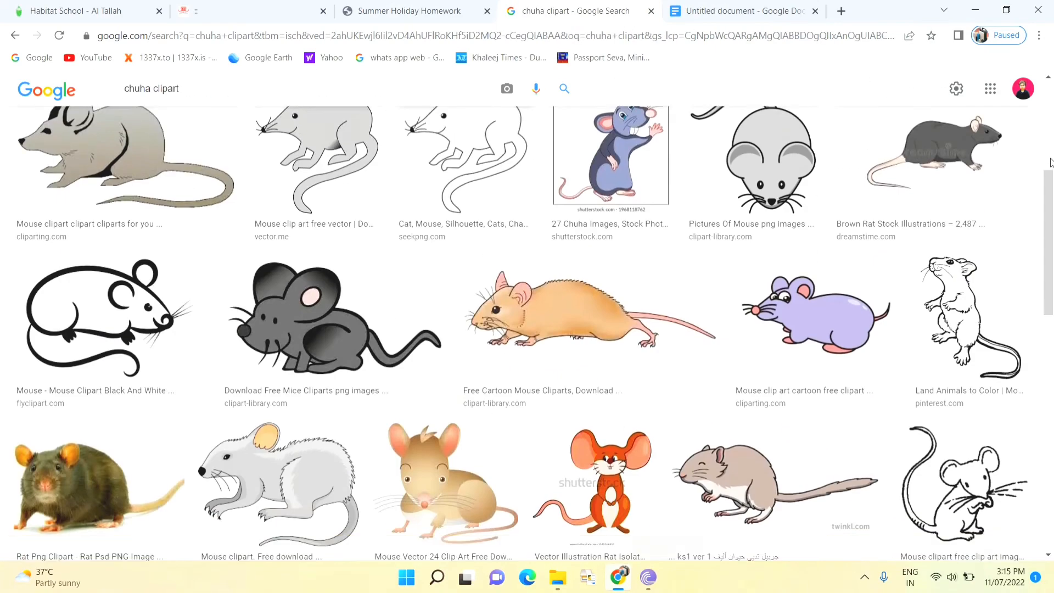
- Copy the brown sitting mouse from Clipart Library in the image results and paste it beside the owl in the Google Docs document
{"action": "left_click", "coordinate": [740, 439]}
{"action": "right_click", "coordinate": [752, 293]}
{"action": "left_click", "coordinate": [793, 219]}
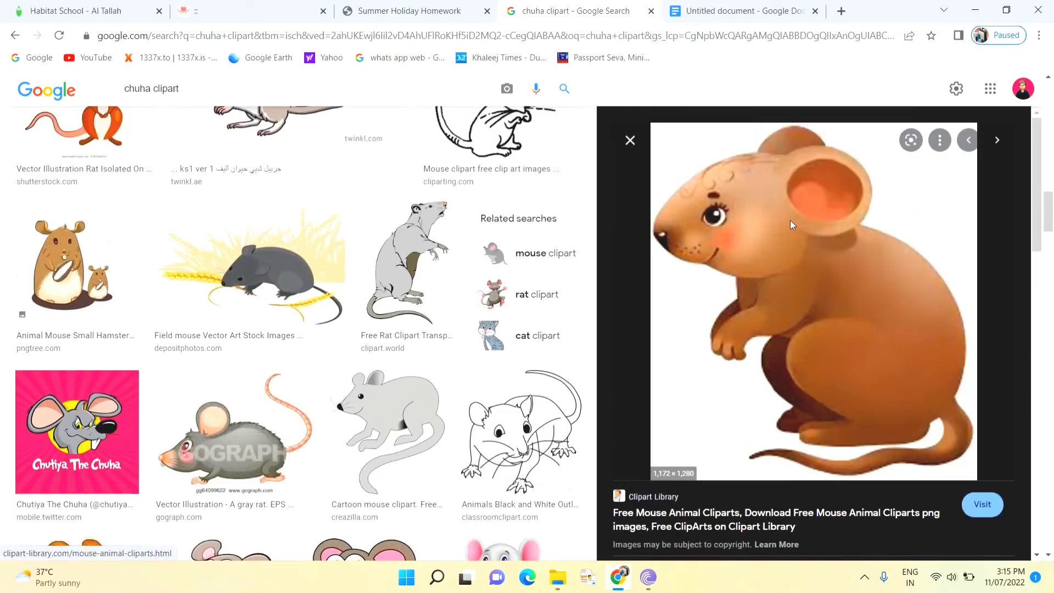
{"action": "left_click", "coordinate": [715, 18]}
{"action": "scroll", "coordinate": [536, 363], "scroll_direction": "down", "scroll_amount": 5}
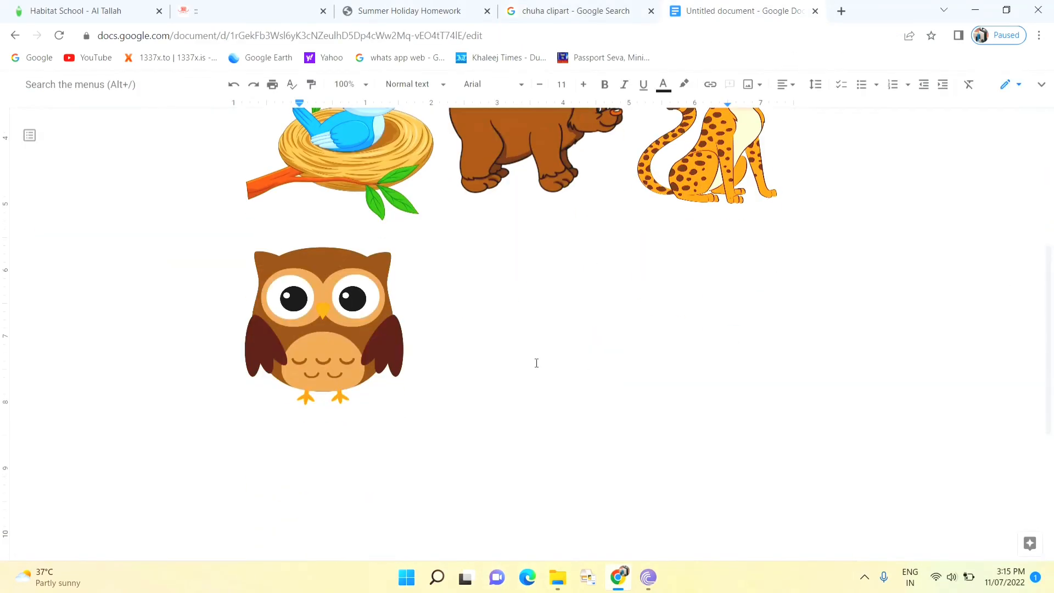
{"action": "scroll", "coordinate": [537, 362], "scroll_direction": "up", "scroll_amount": 5}
{"action": "scroll", "coordinate": [467, 503], "scroll_direction": "down", "scroll_amount": 3}
{"action": "left_click", "coordinate": [467, 503]}
{"action": "key", "text": "ctrl+v"}
{"action": "left_click", "coordinate": [508, 466]}
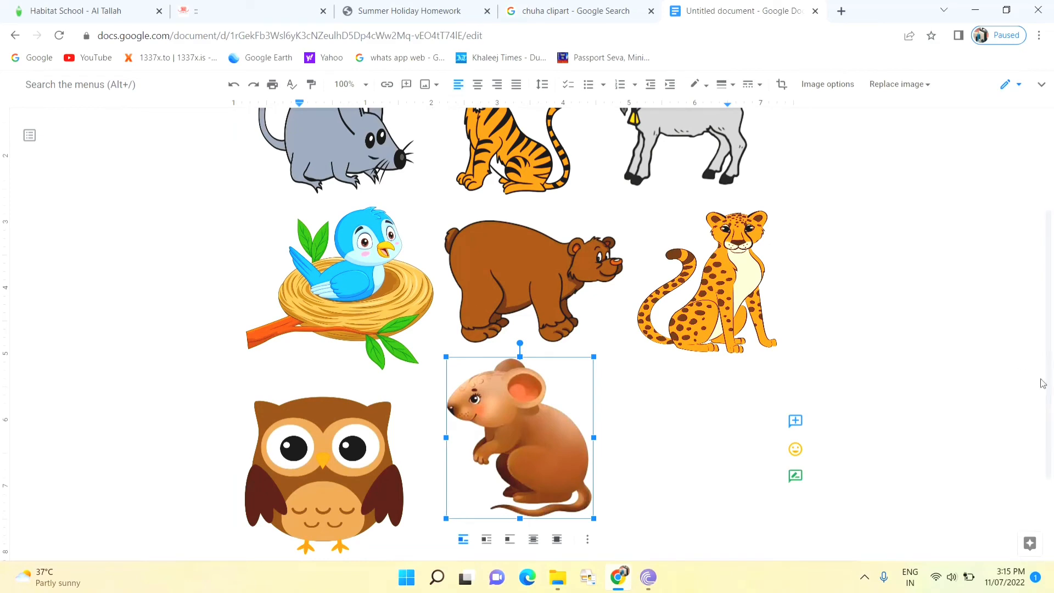
- Deselect the mouse image and print one color copy of all pages on the Canon G6000 series printer
{"action": "scroll", "coordinate": [1042, 383], "scroll_direction": "up", "scroll_amount": 3}
{"action": "scroll", "coordinate": [1042, 383], "scroll_direction": "down", "scroll_amount": 5}
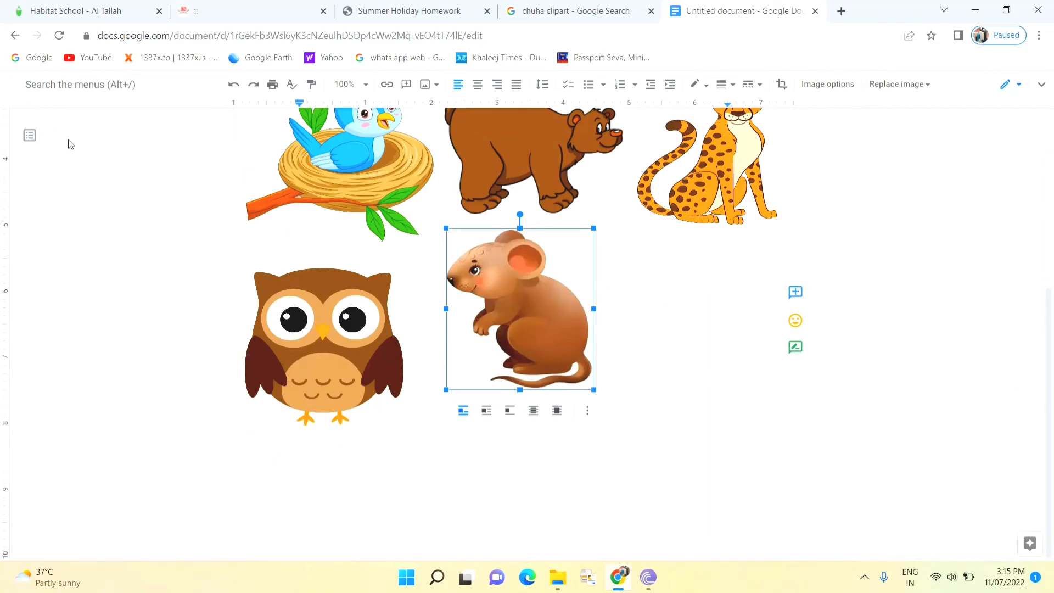
{"action": "scroll", "coordinate": [1045, 336], "scroll_direction": "up", "scroll_amount": 5}
{"action": "key", "text": "Right"}
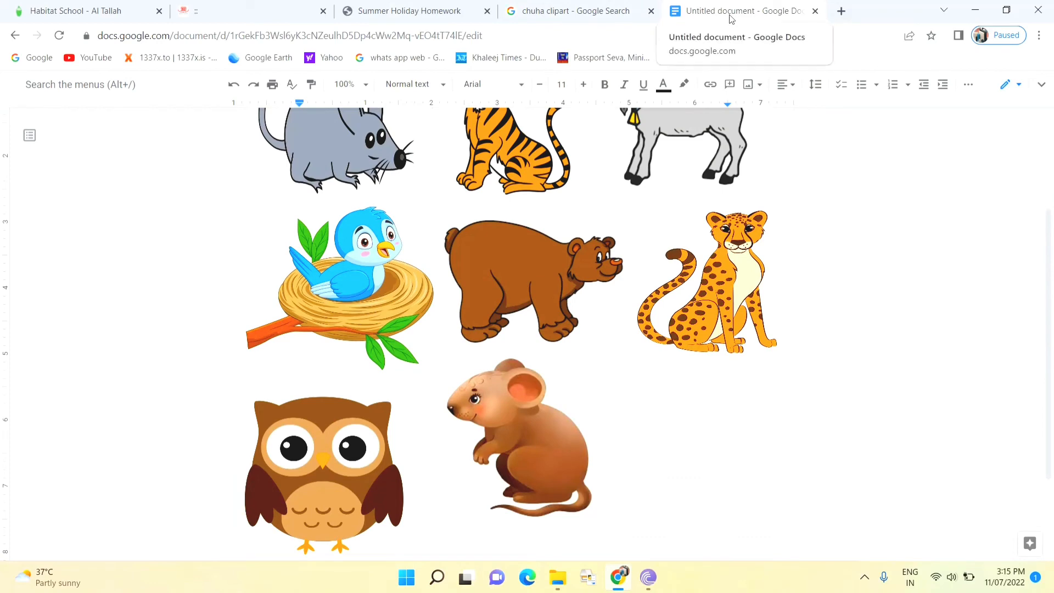
{"action": "left_click", "coordinate": [273, 86]}
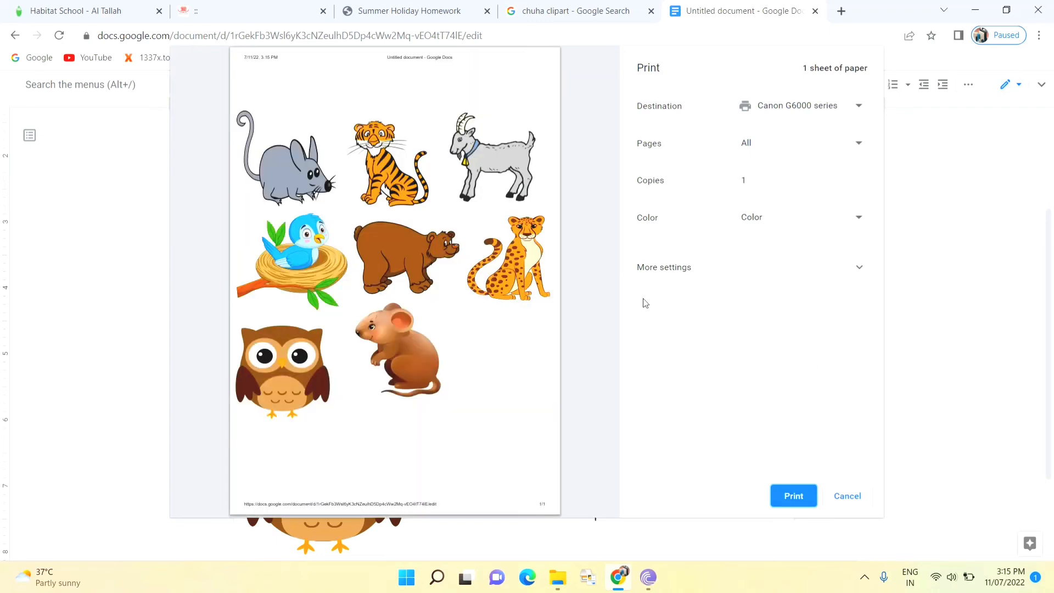
{"action": "left_click", "coordinate": [793, 495]}
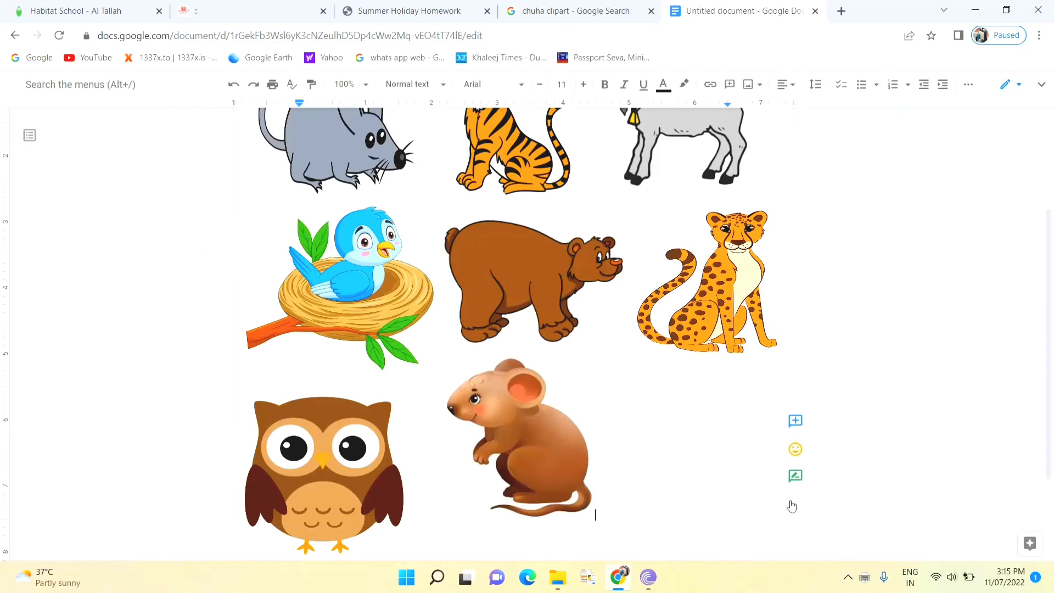